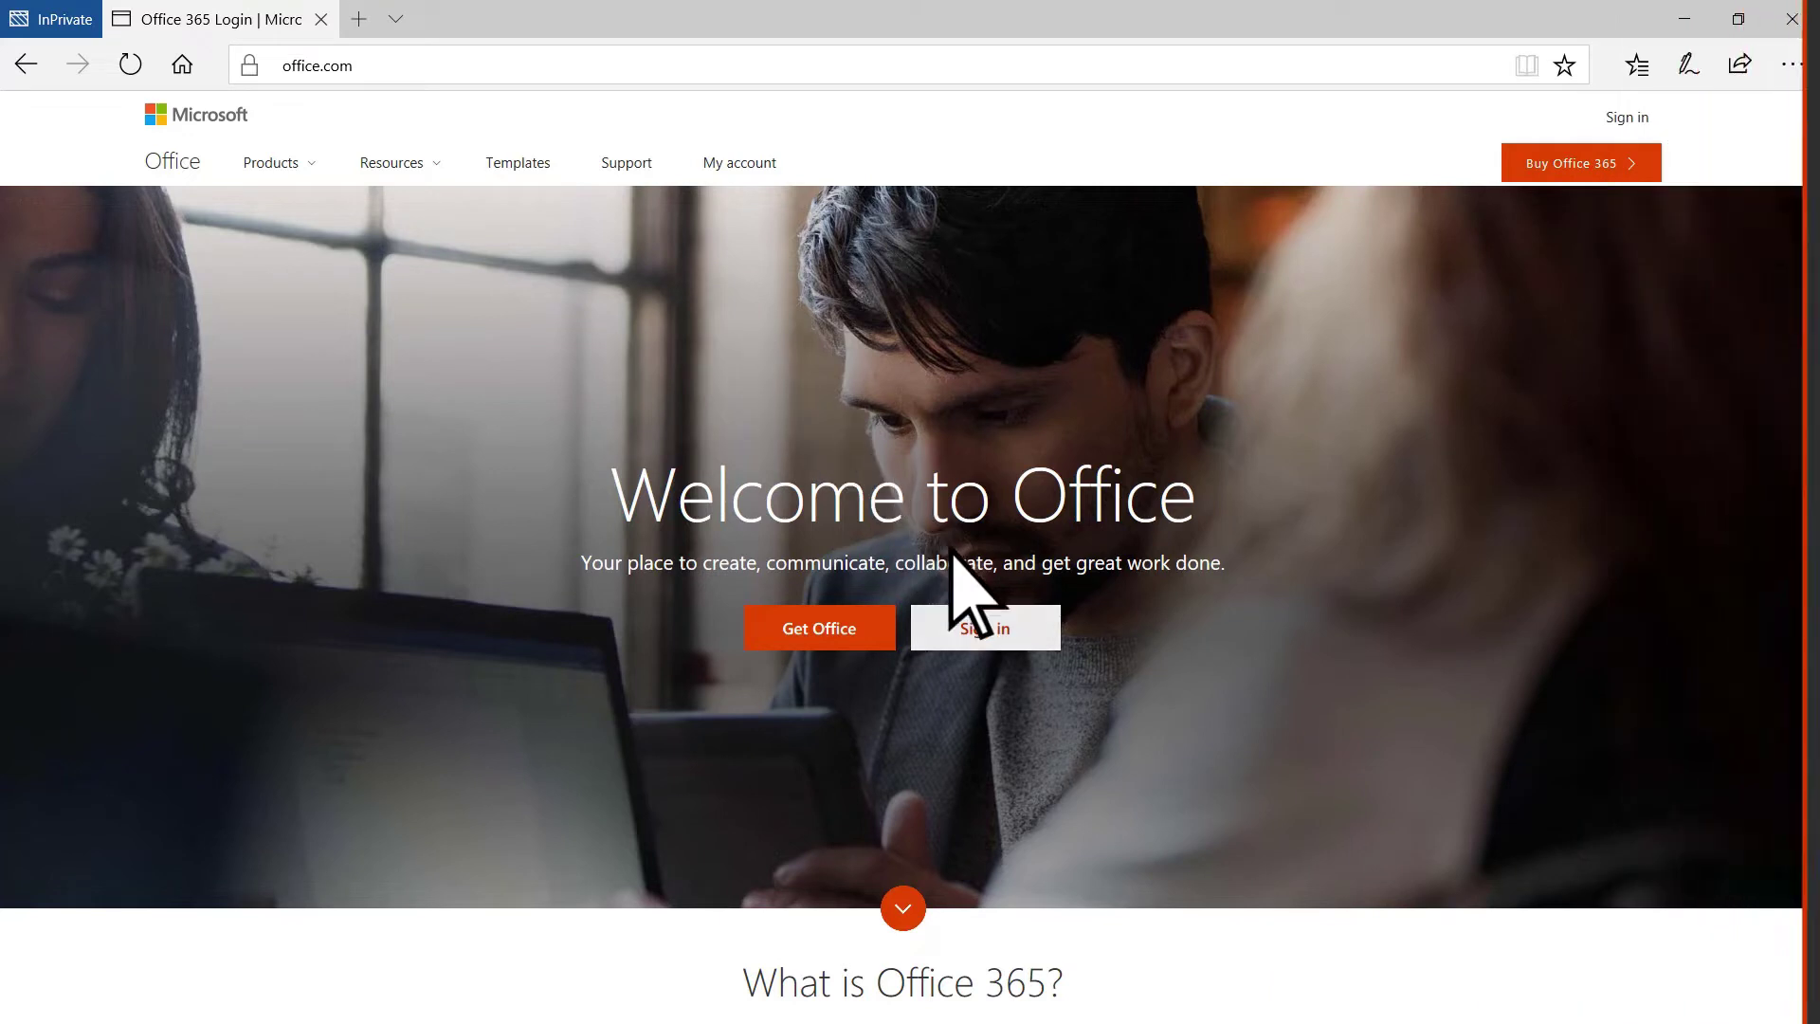
{"action": "left_click", "coordinate": [996, 629]}
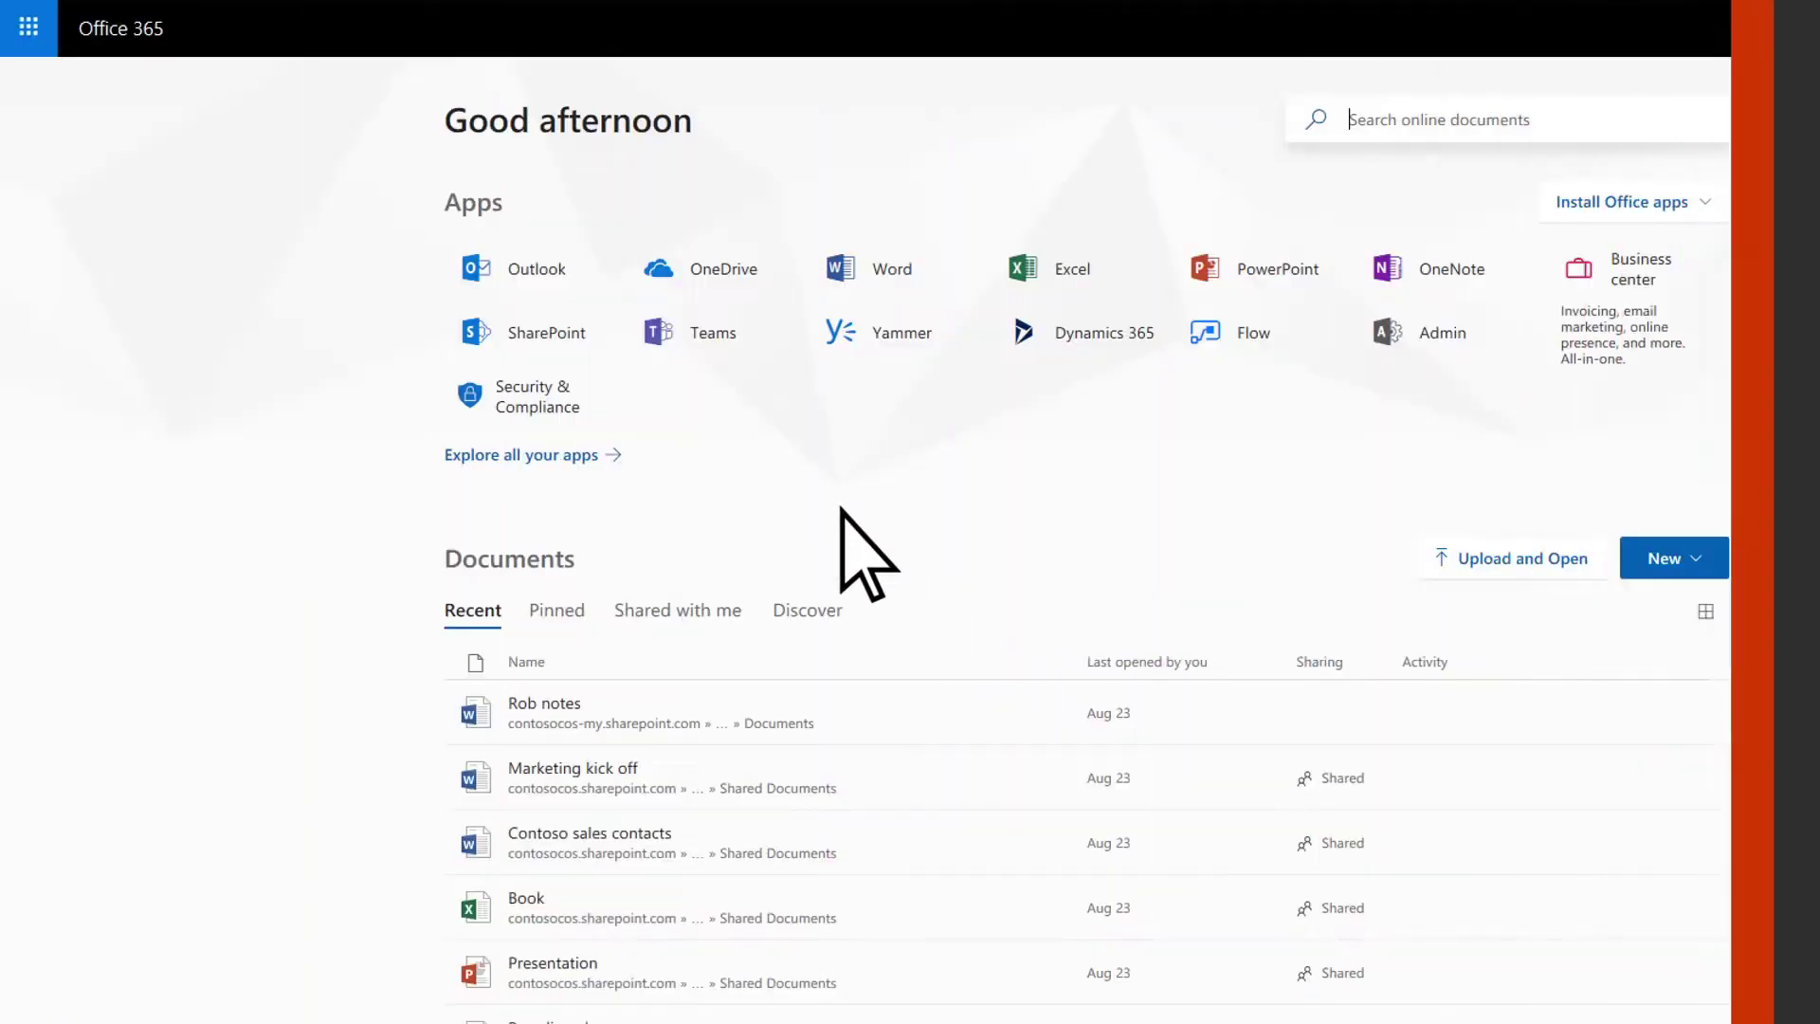
{"action": "left_click", "coordinate": [30, 31]}
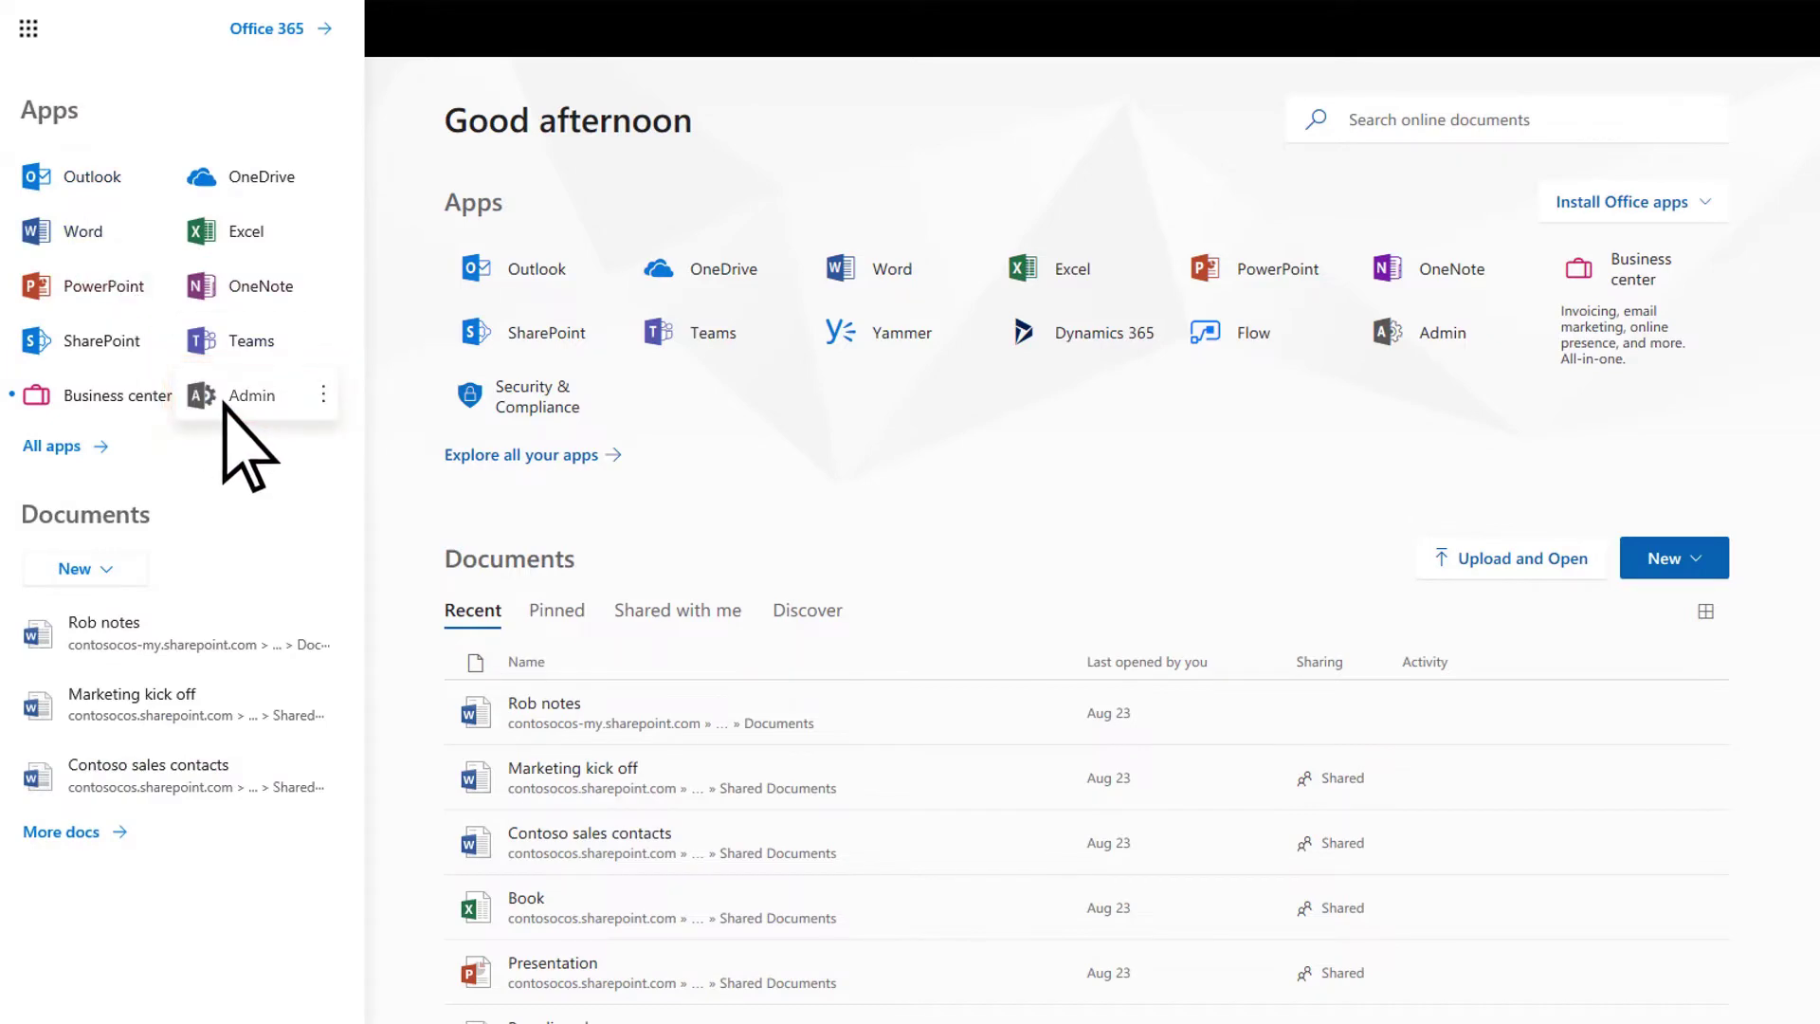
{"action": "left_click", "coordinate": [228, 398]}
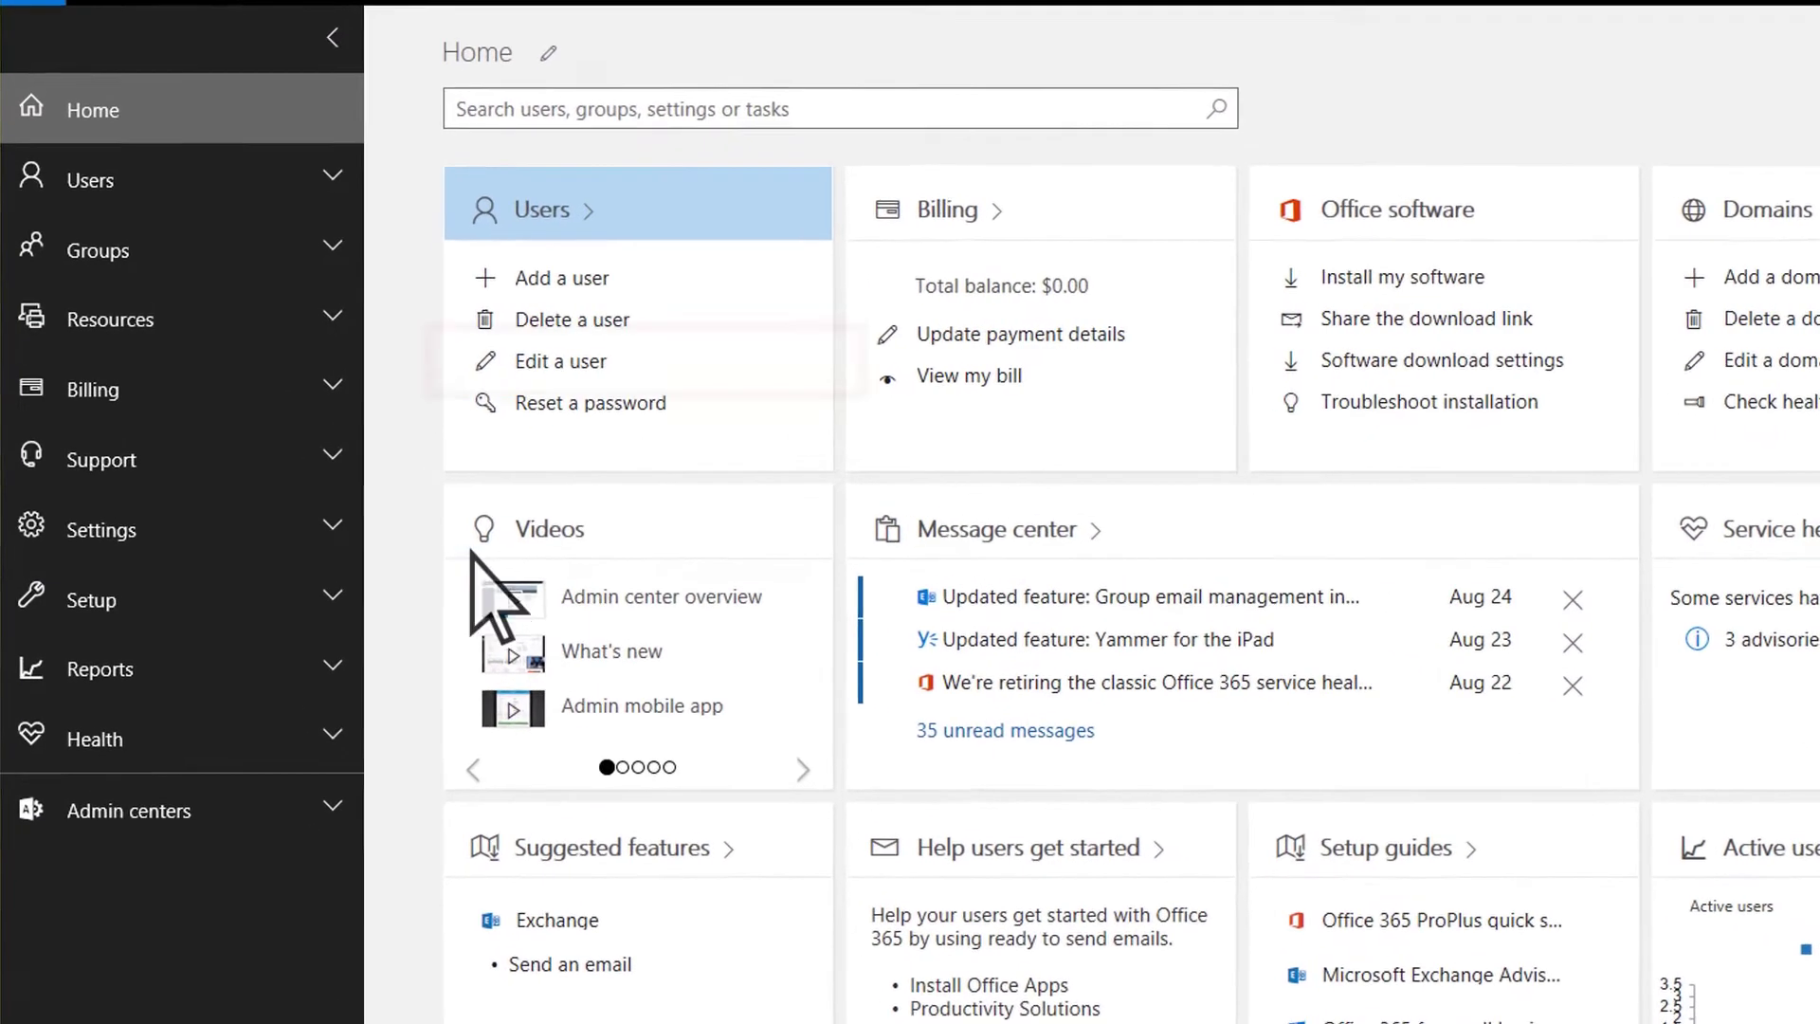
{"action": "left_click", "coordinate": [507, 366]}
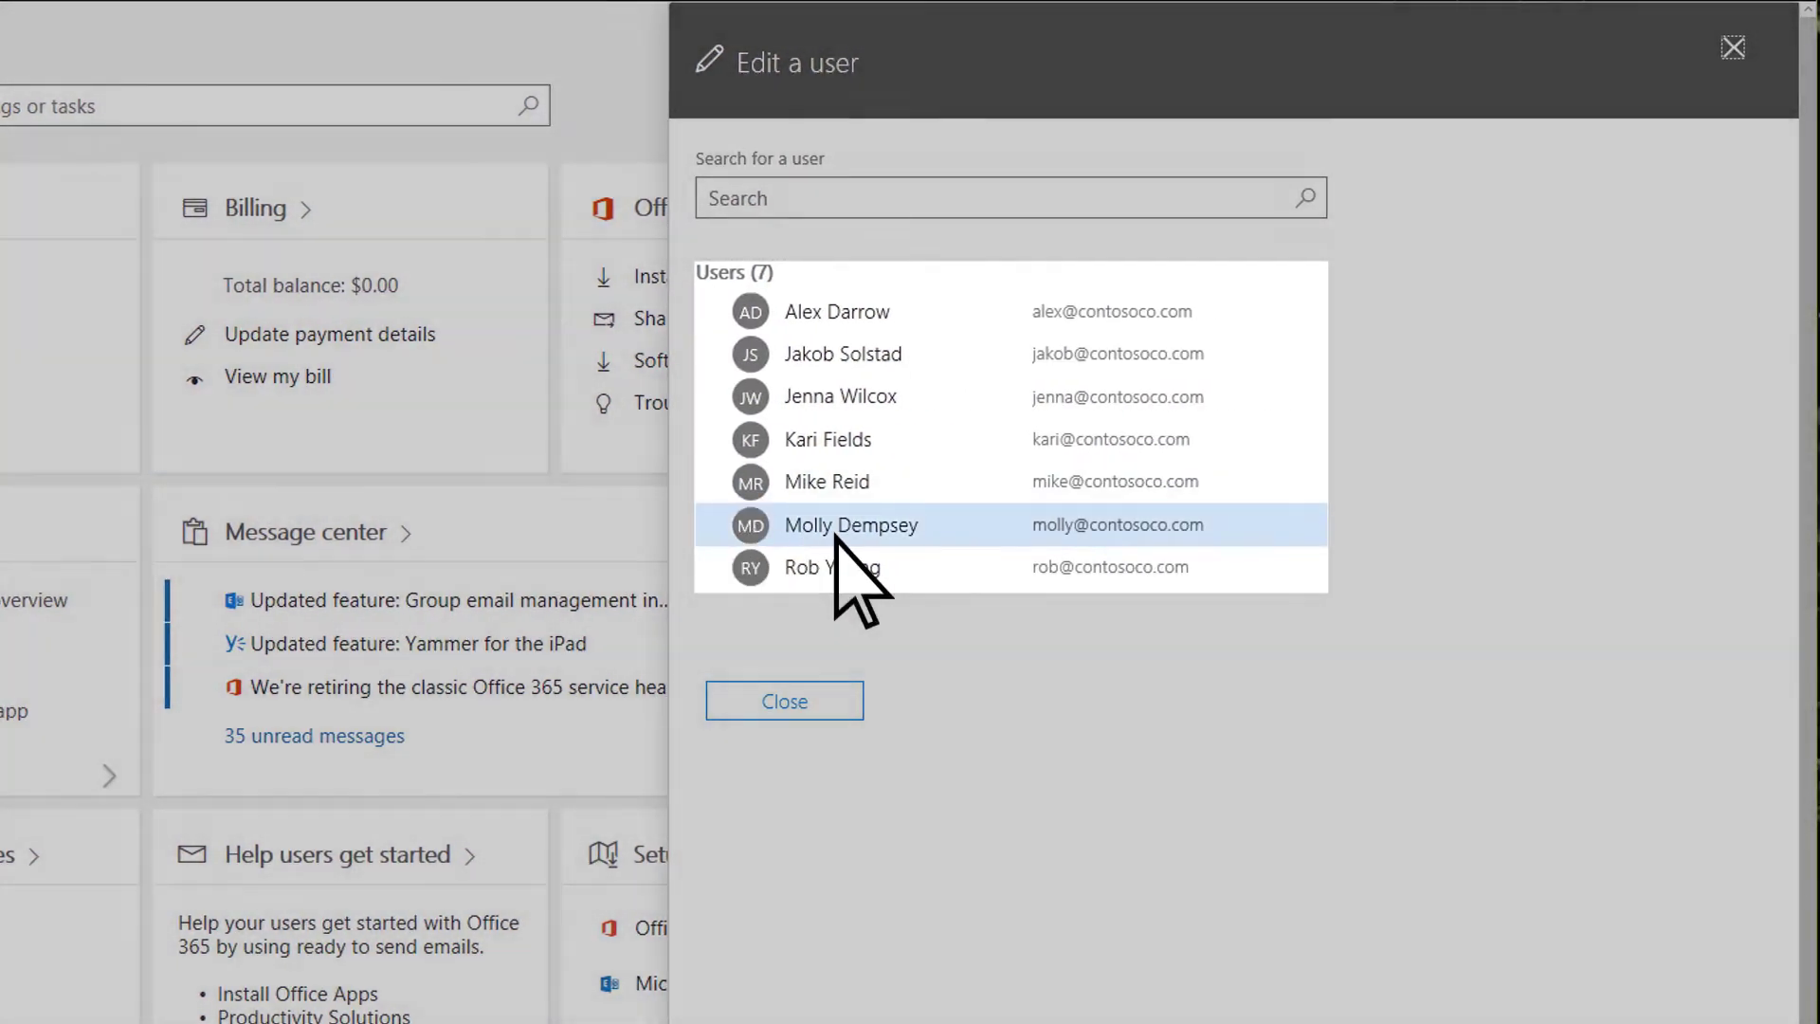
{"action": "left_click", "coordinate": [837, 525]}
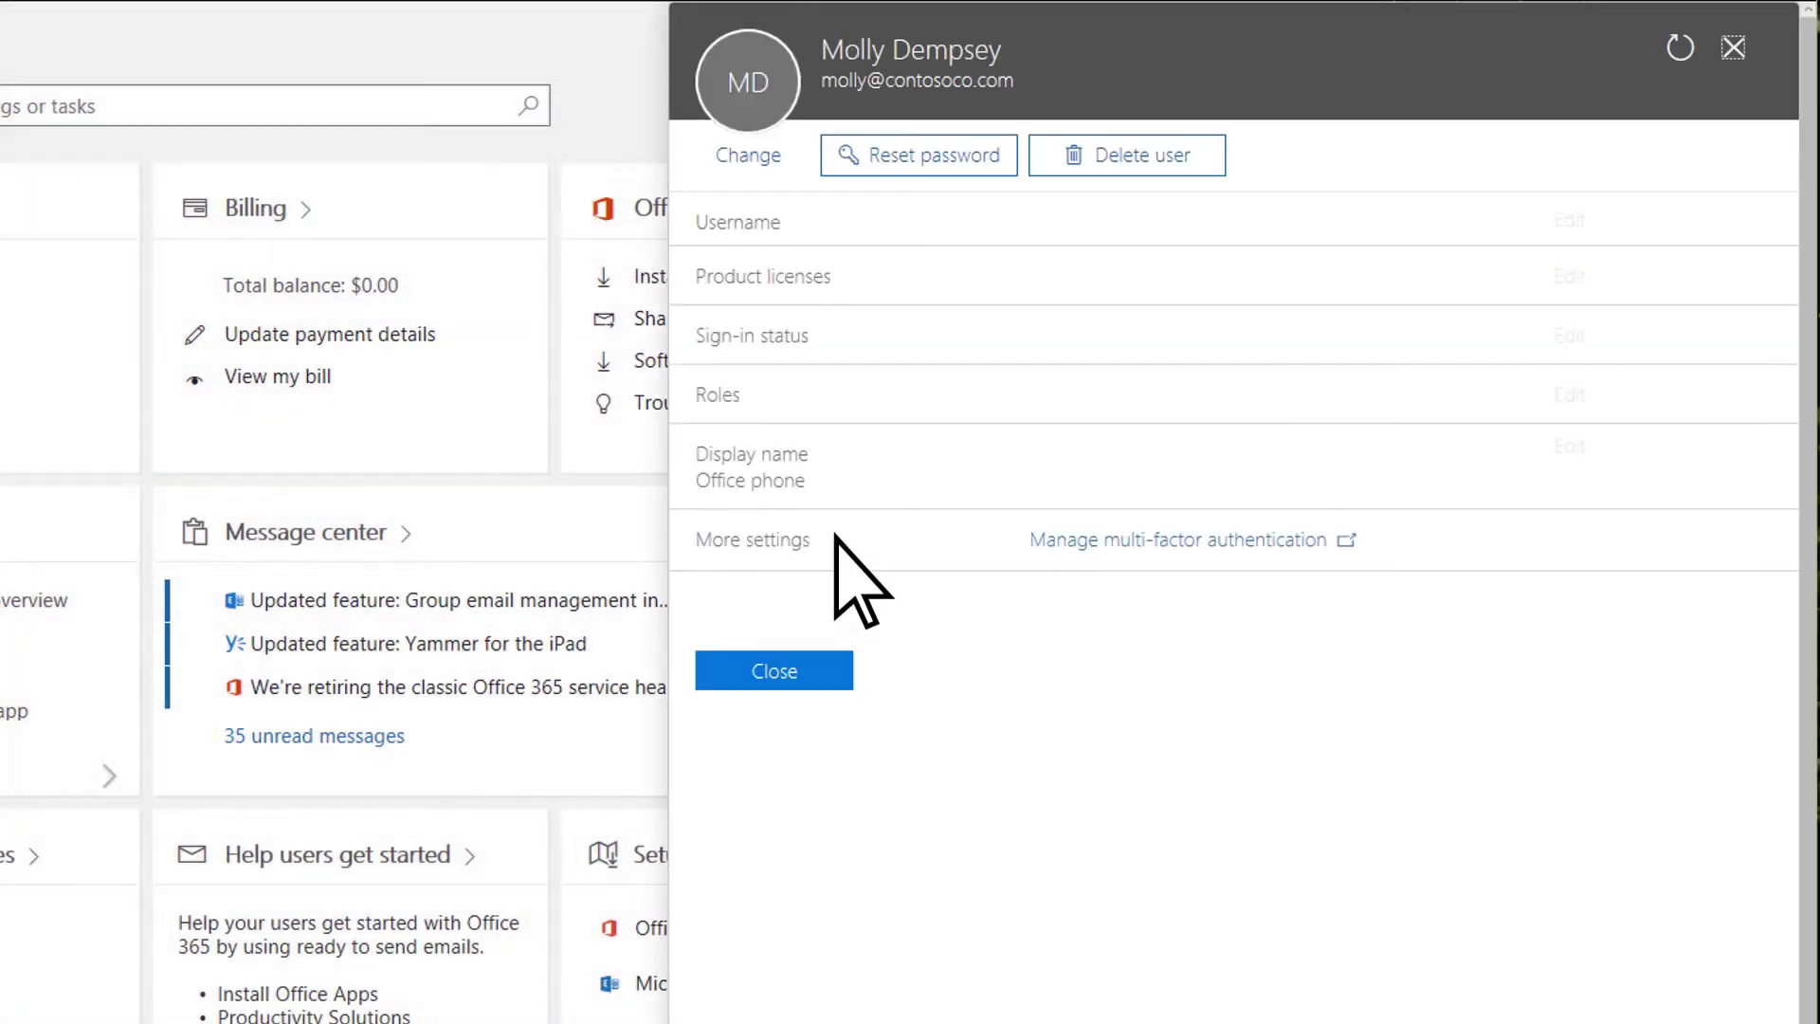
{"action": "left_click", "coordinate": [1585, 643]}
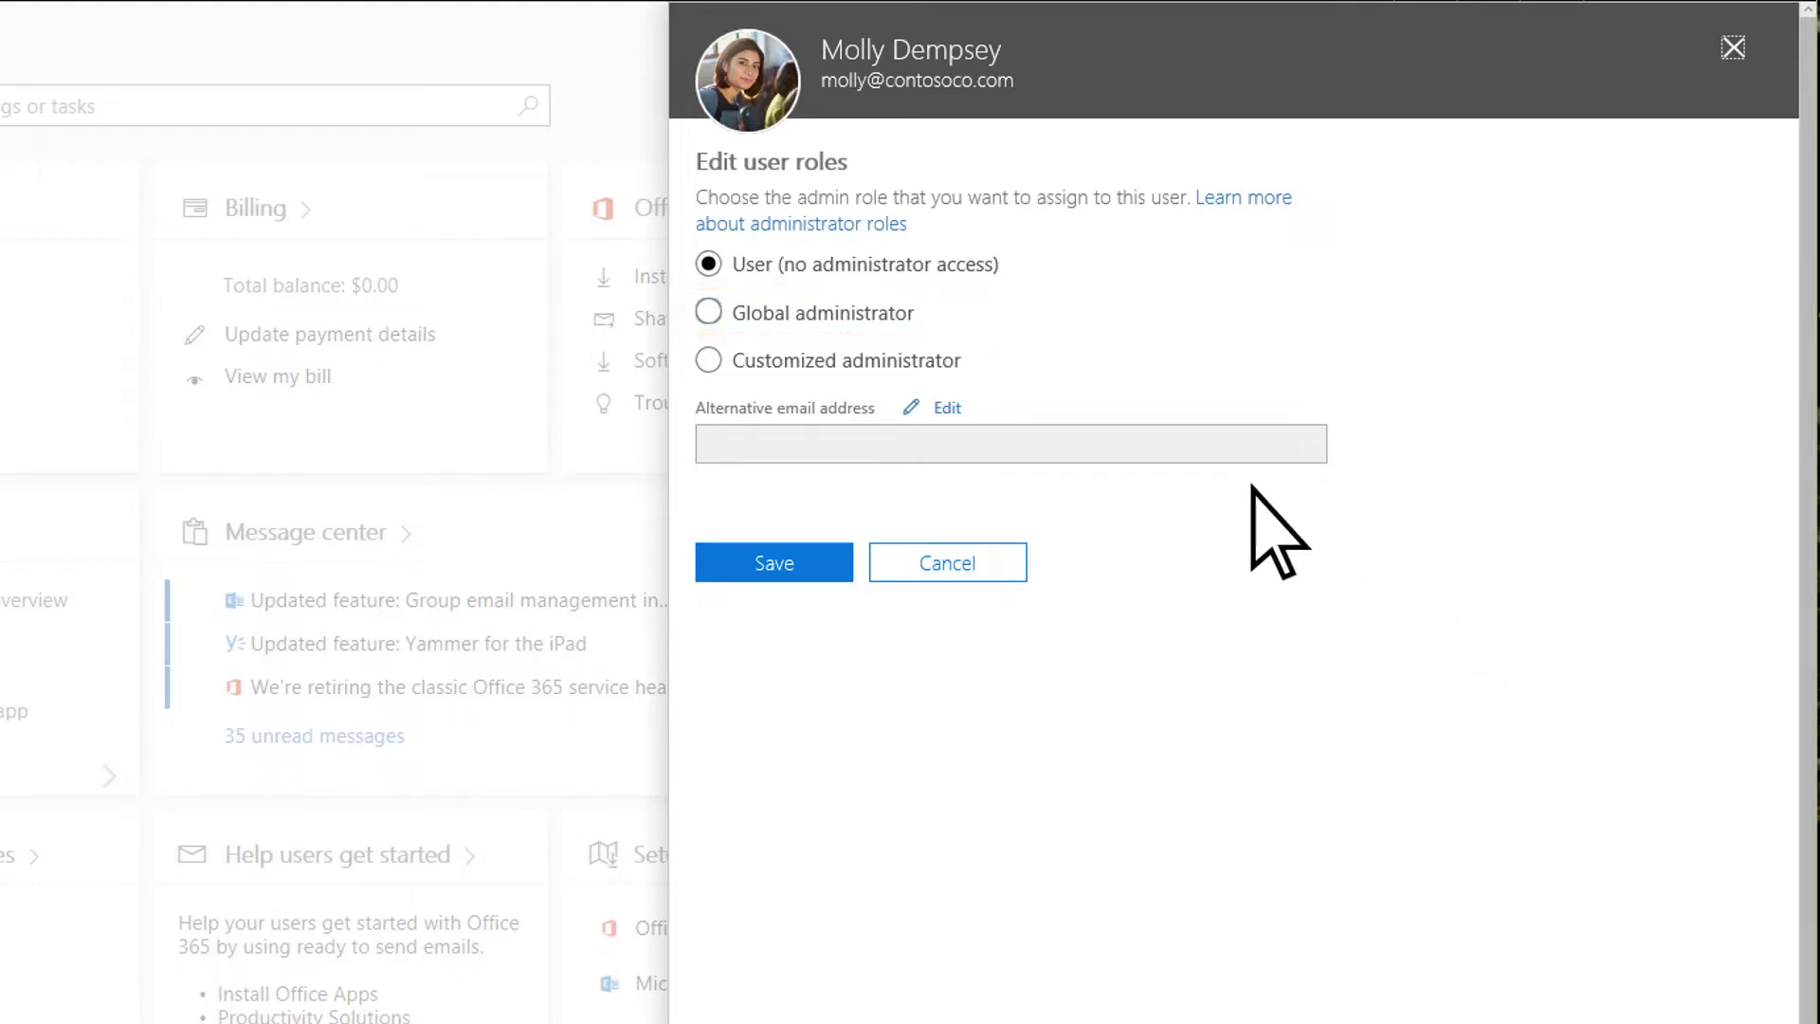
{"action": "left_click", "coordinate": [709, 360]}
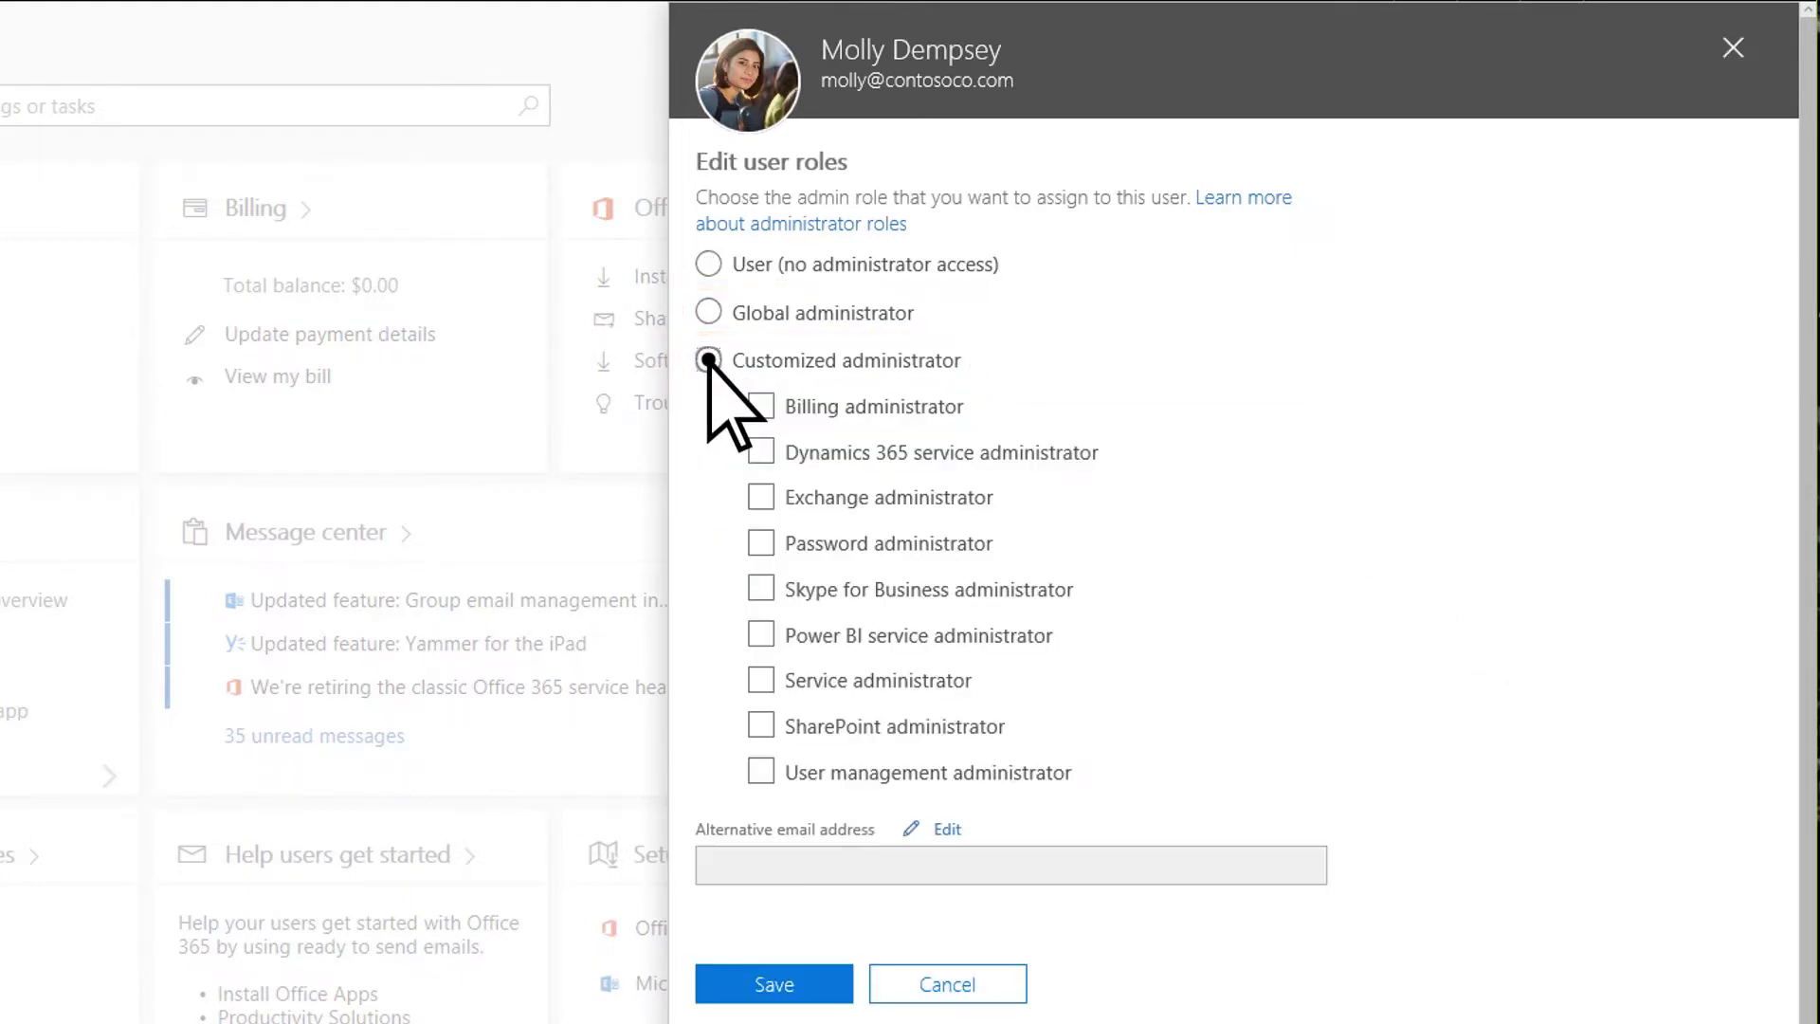
{"action": "left_click", "coordinate": [760, 402]}
{"action": "left_click", "coordinate": [761, 771]}
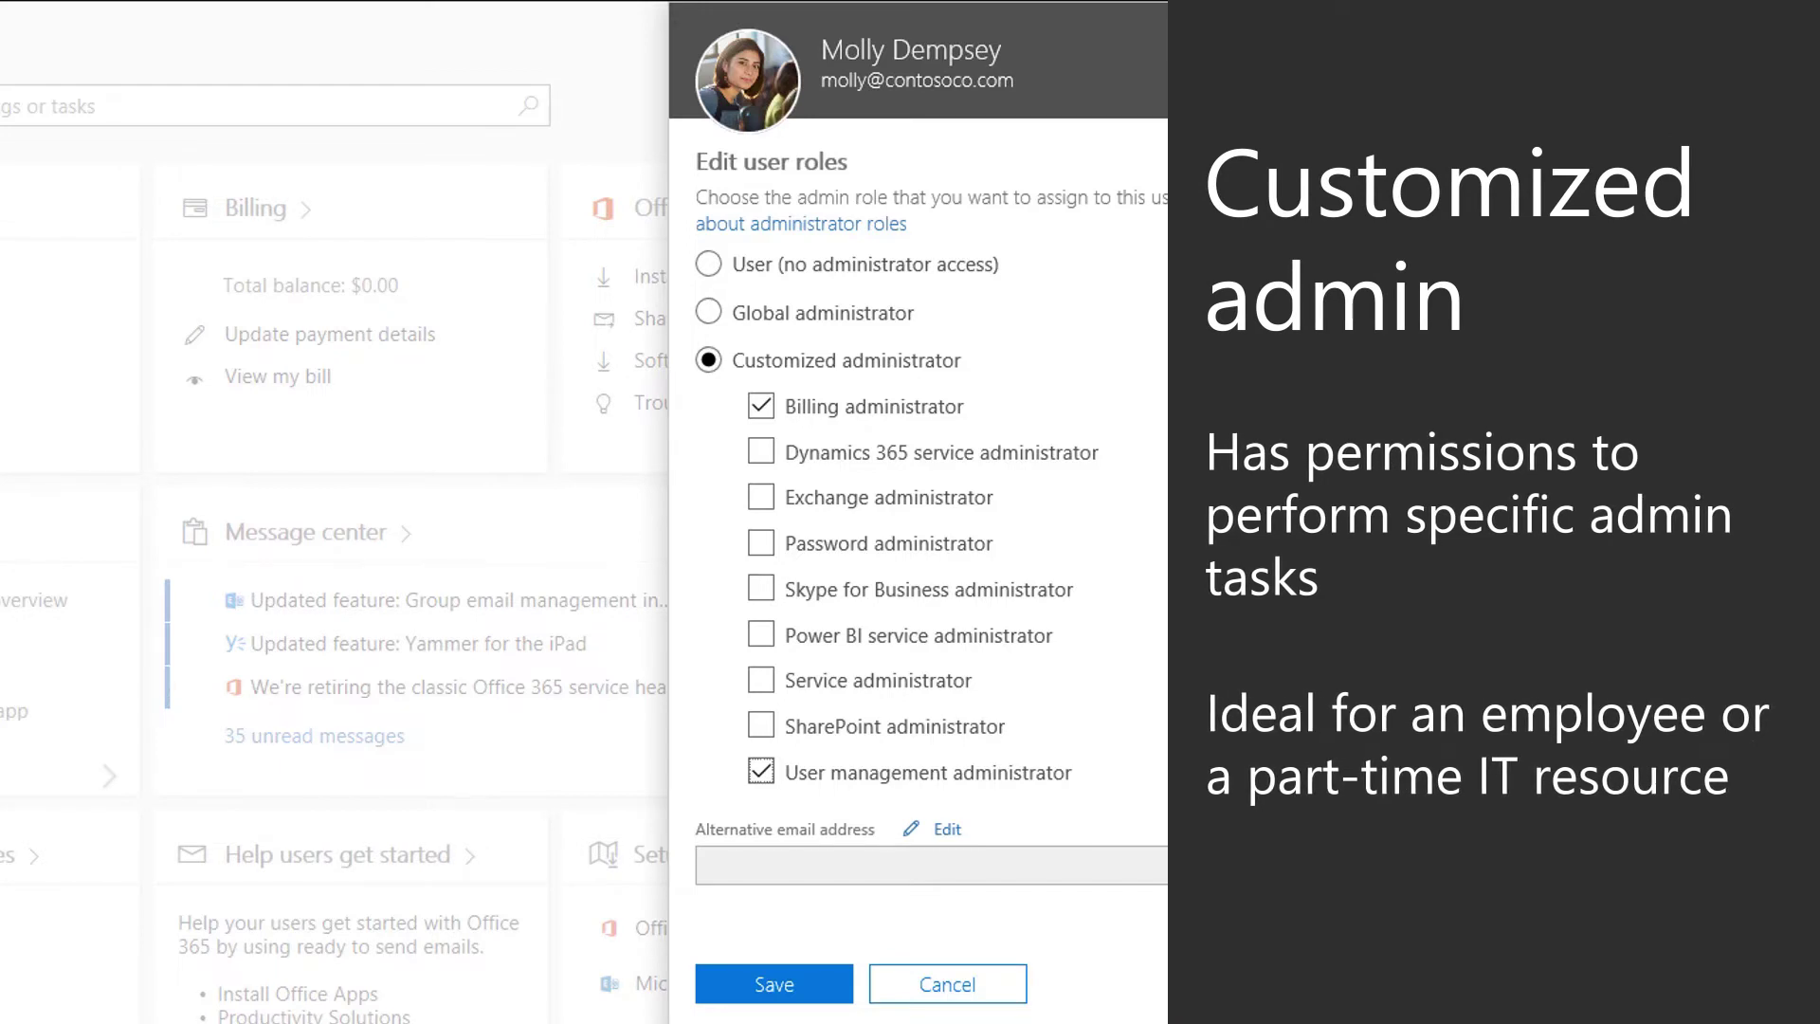
Give Molly an alternative email address, save her two admin roles, and return Home
{"action": "left_click", "coordinate": [945, 830]}
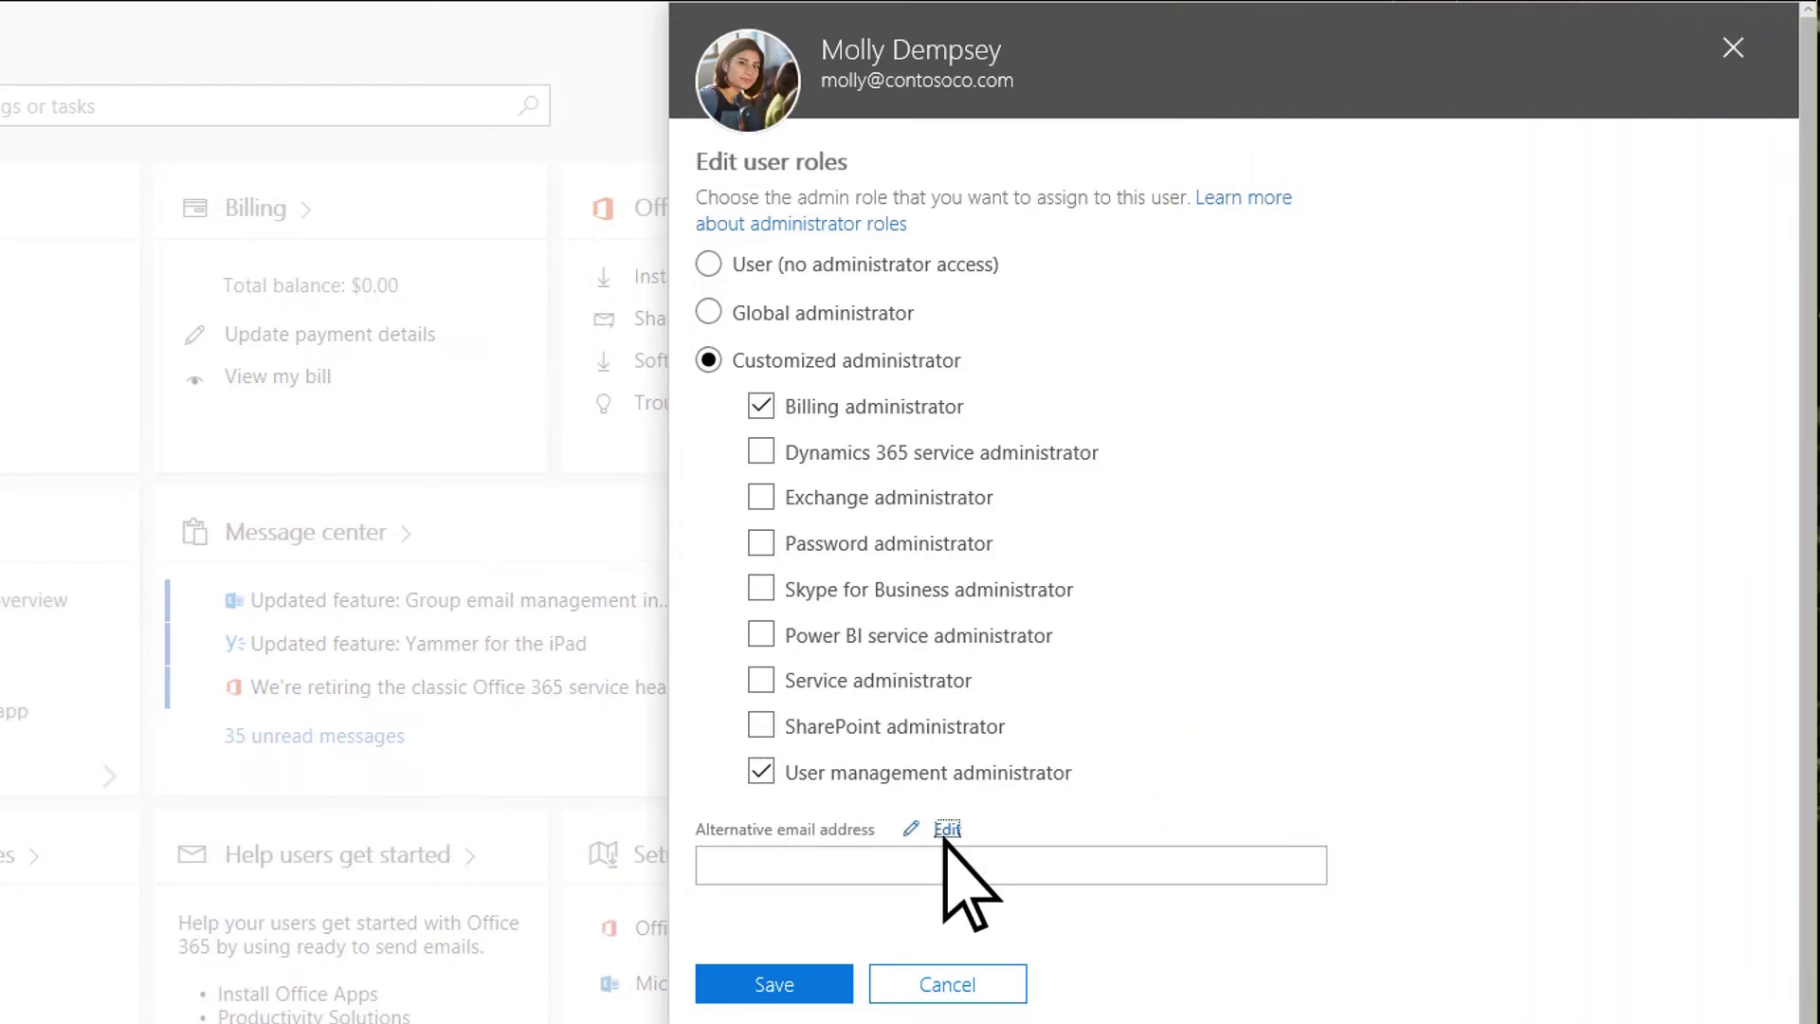
{"action": "left_click", "coordinate": [950, 862]}
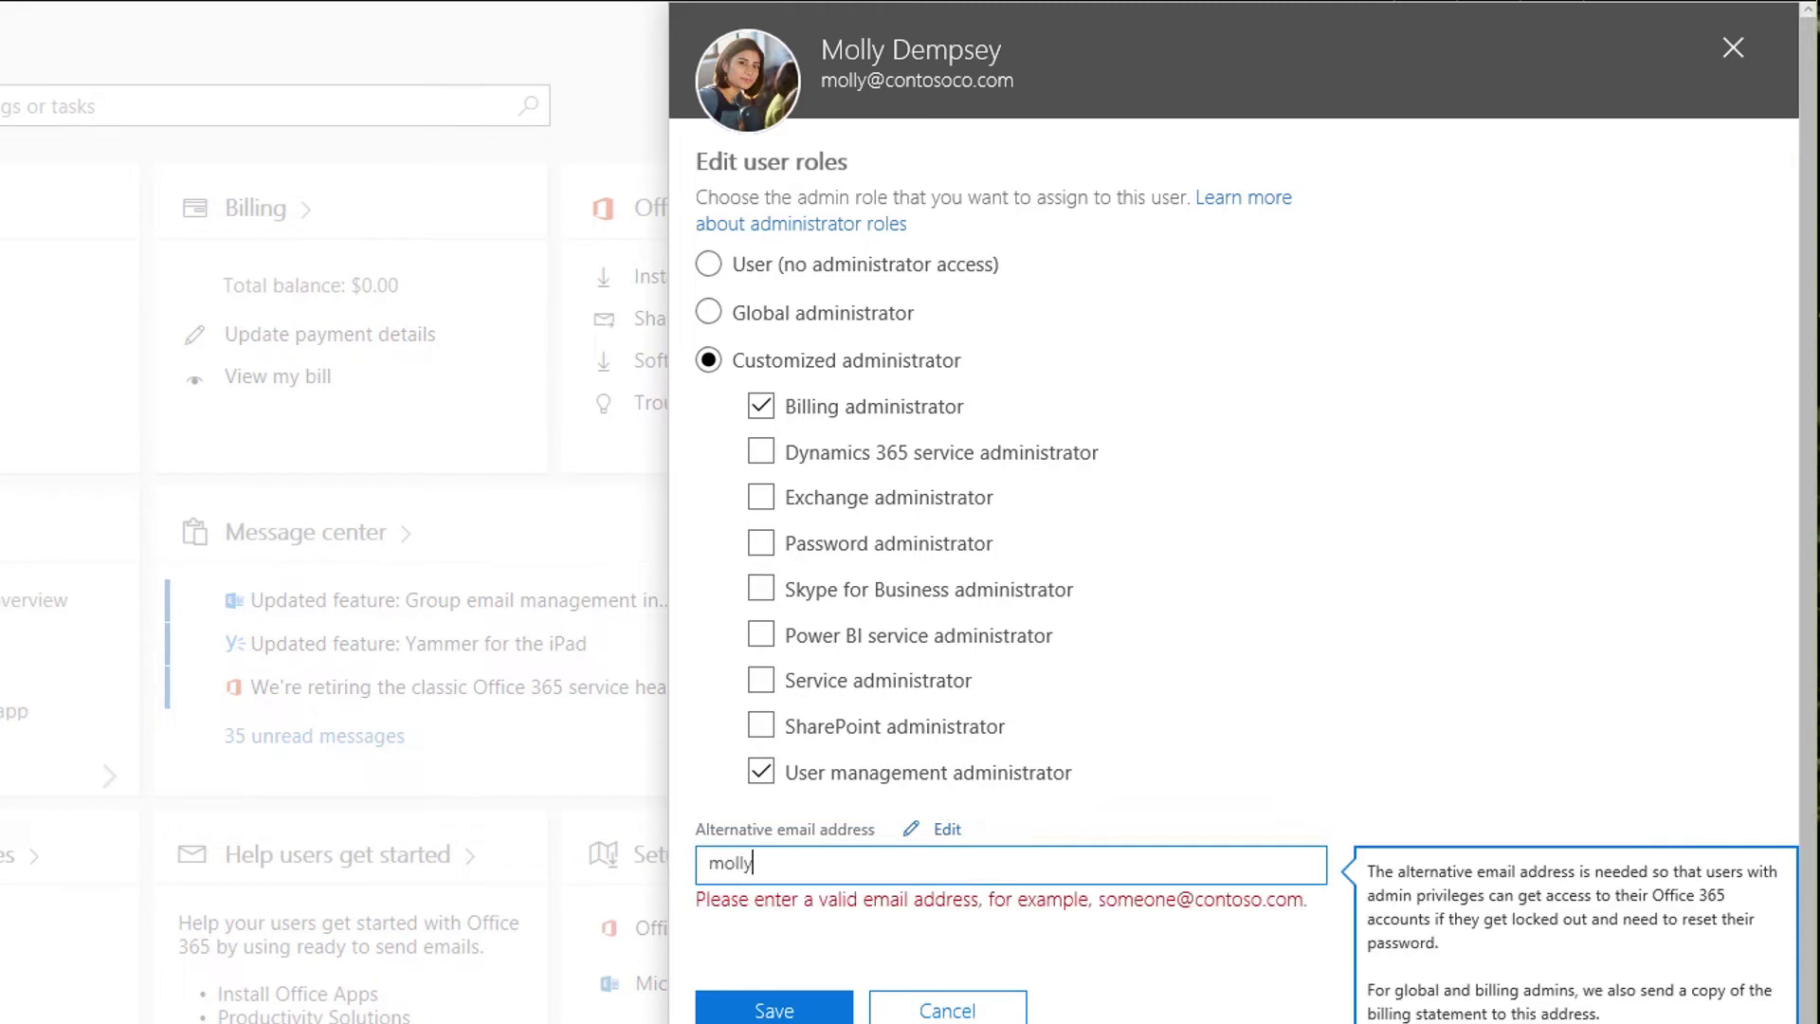
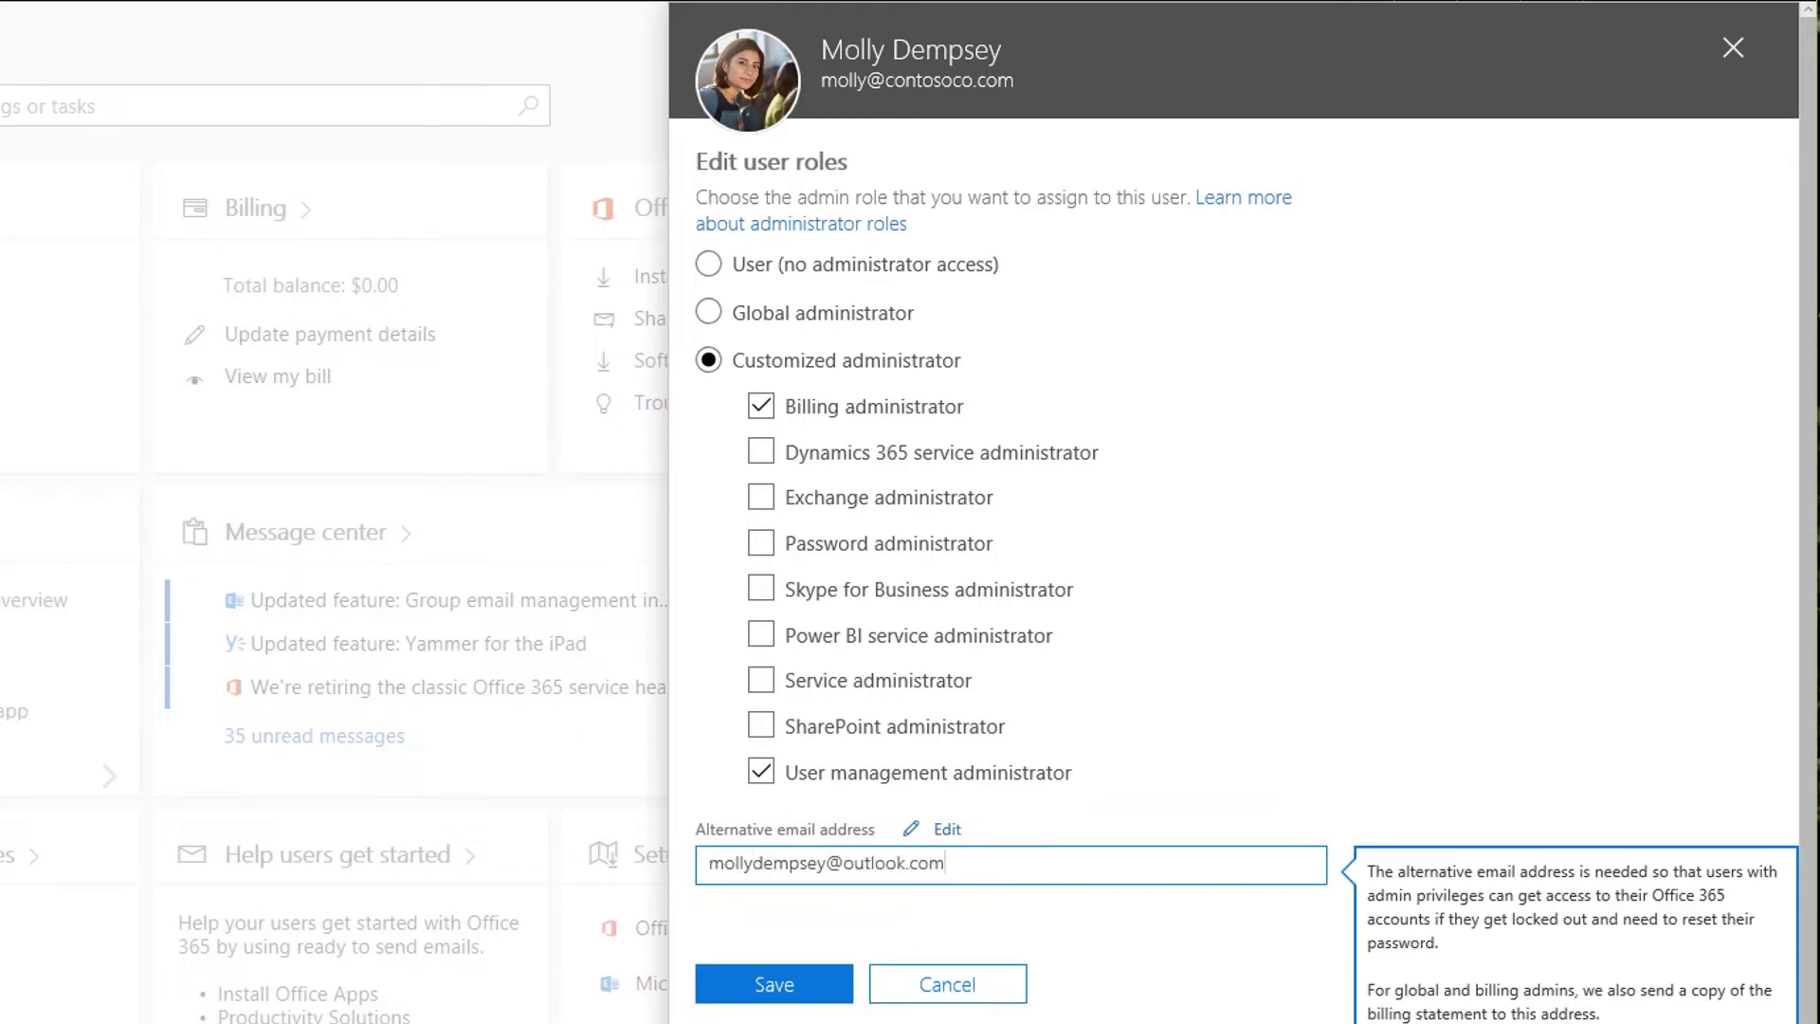
{"action": "left_click", "coordinate": [818, 982]}
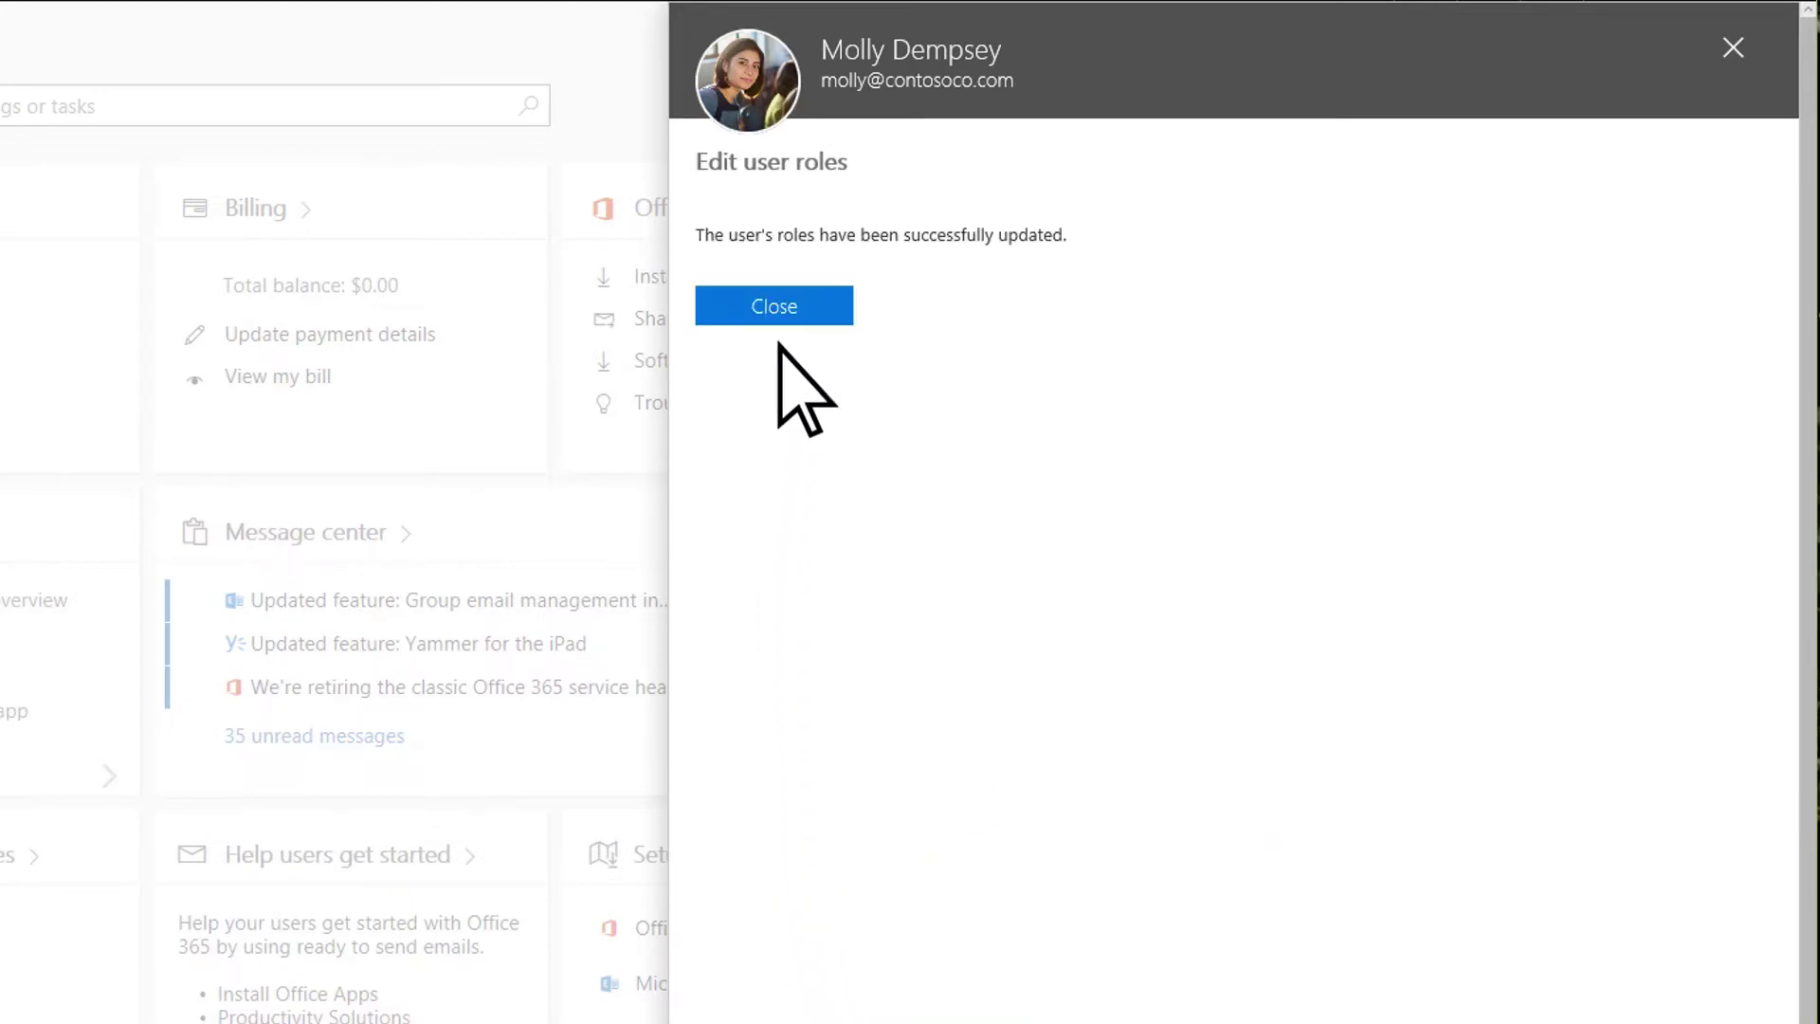
{"action": "left_click", "coordinate": [783, 316]}
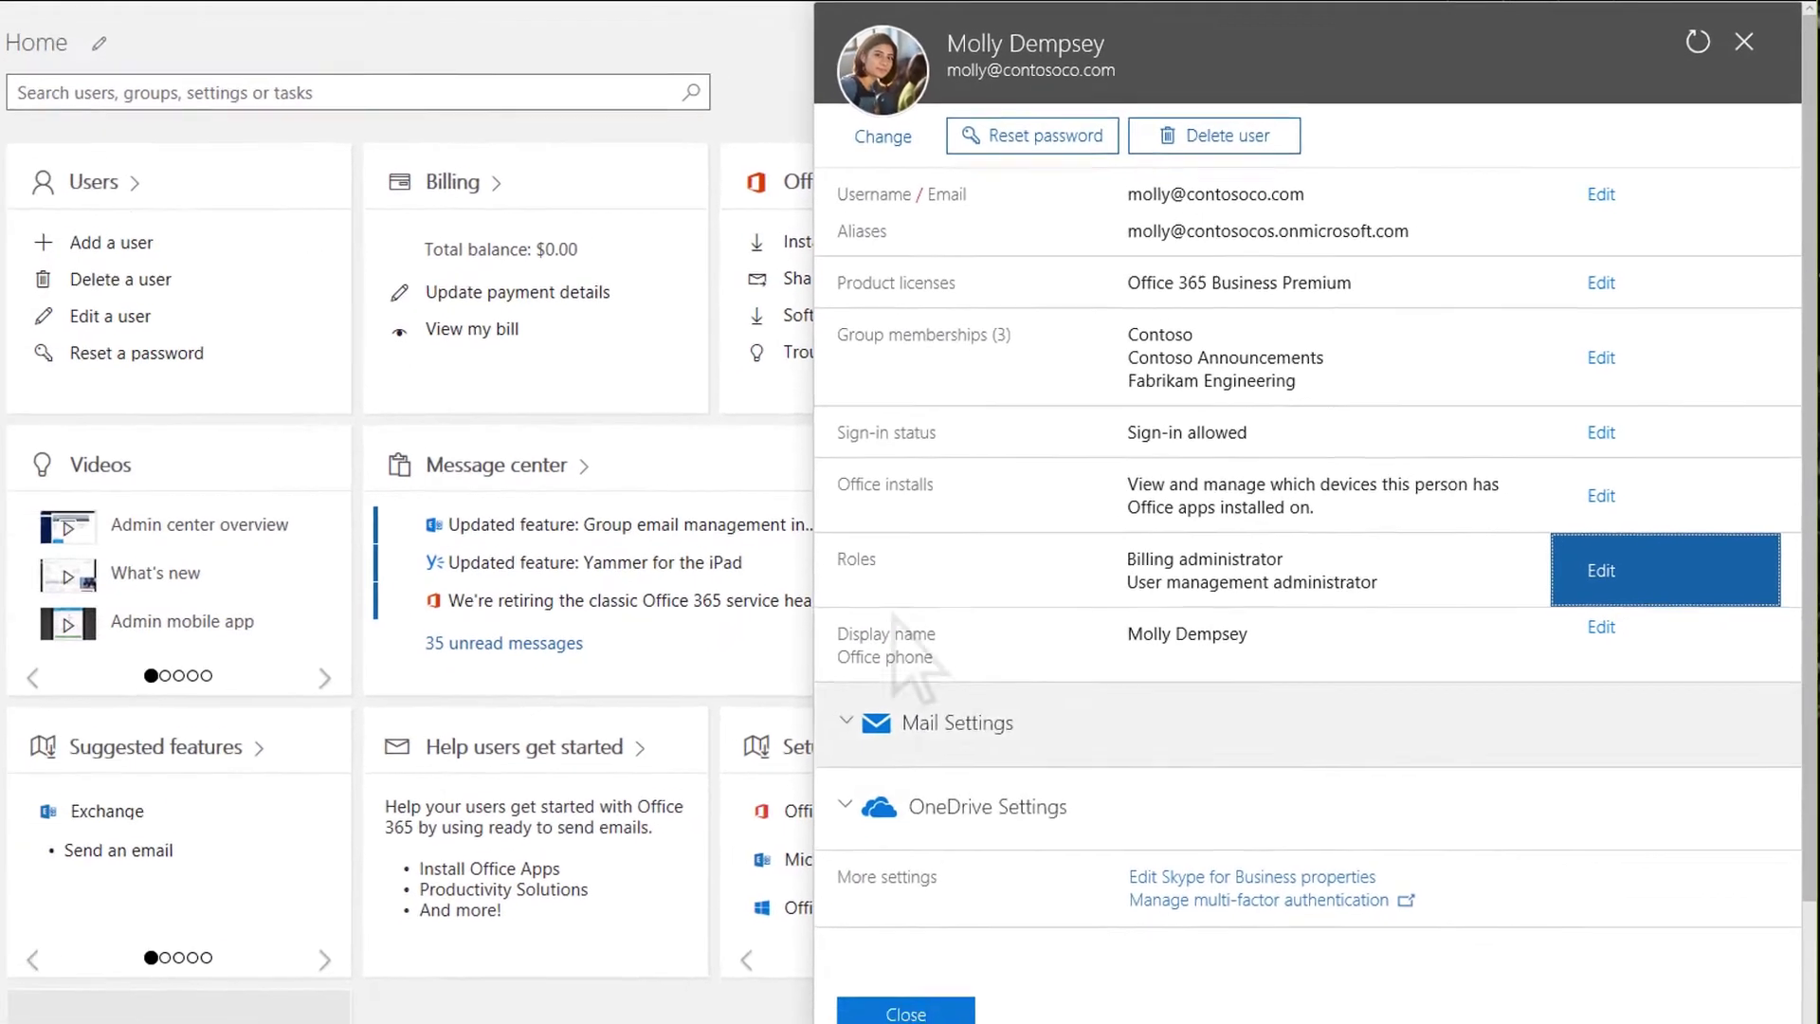
{"action": "left_click", "coordinate": [954, 996]}
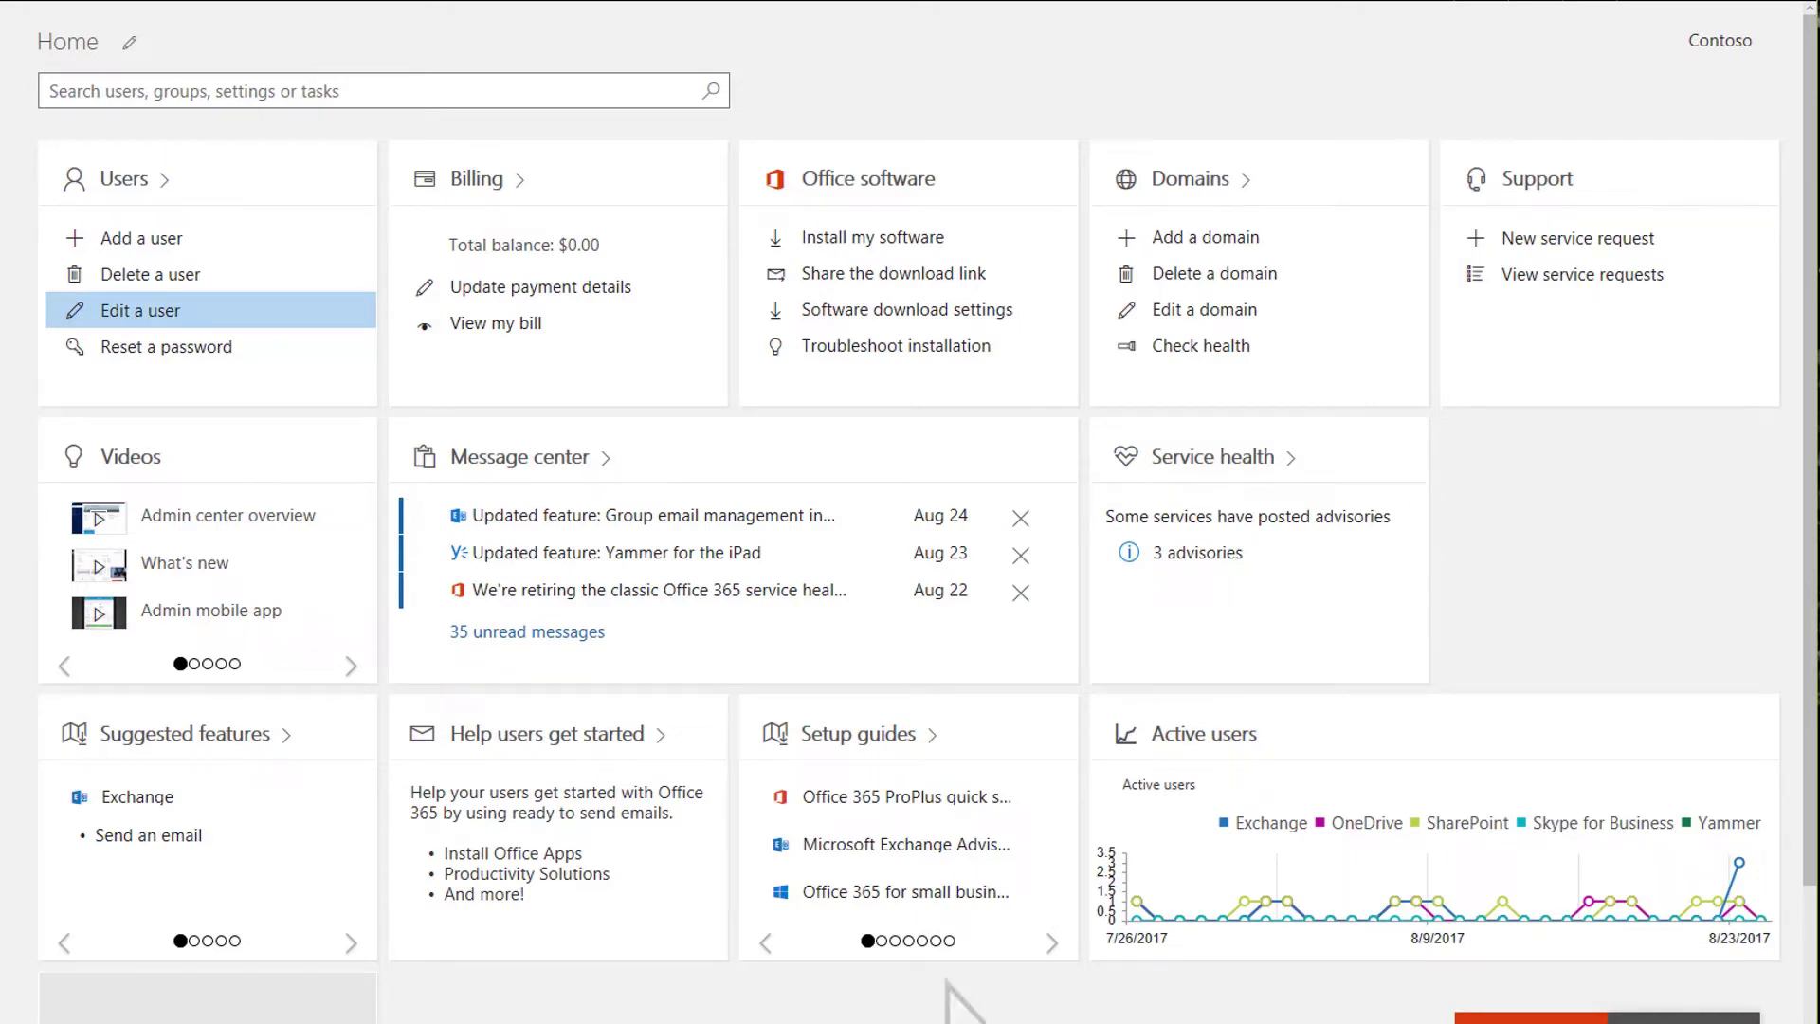
{"action": "left_click", "coordinate": [137, 242]}
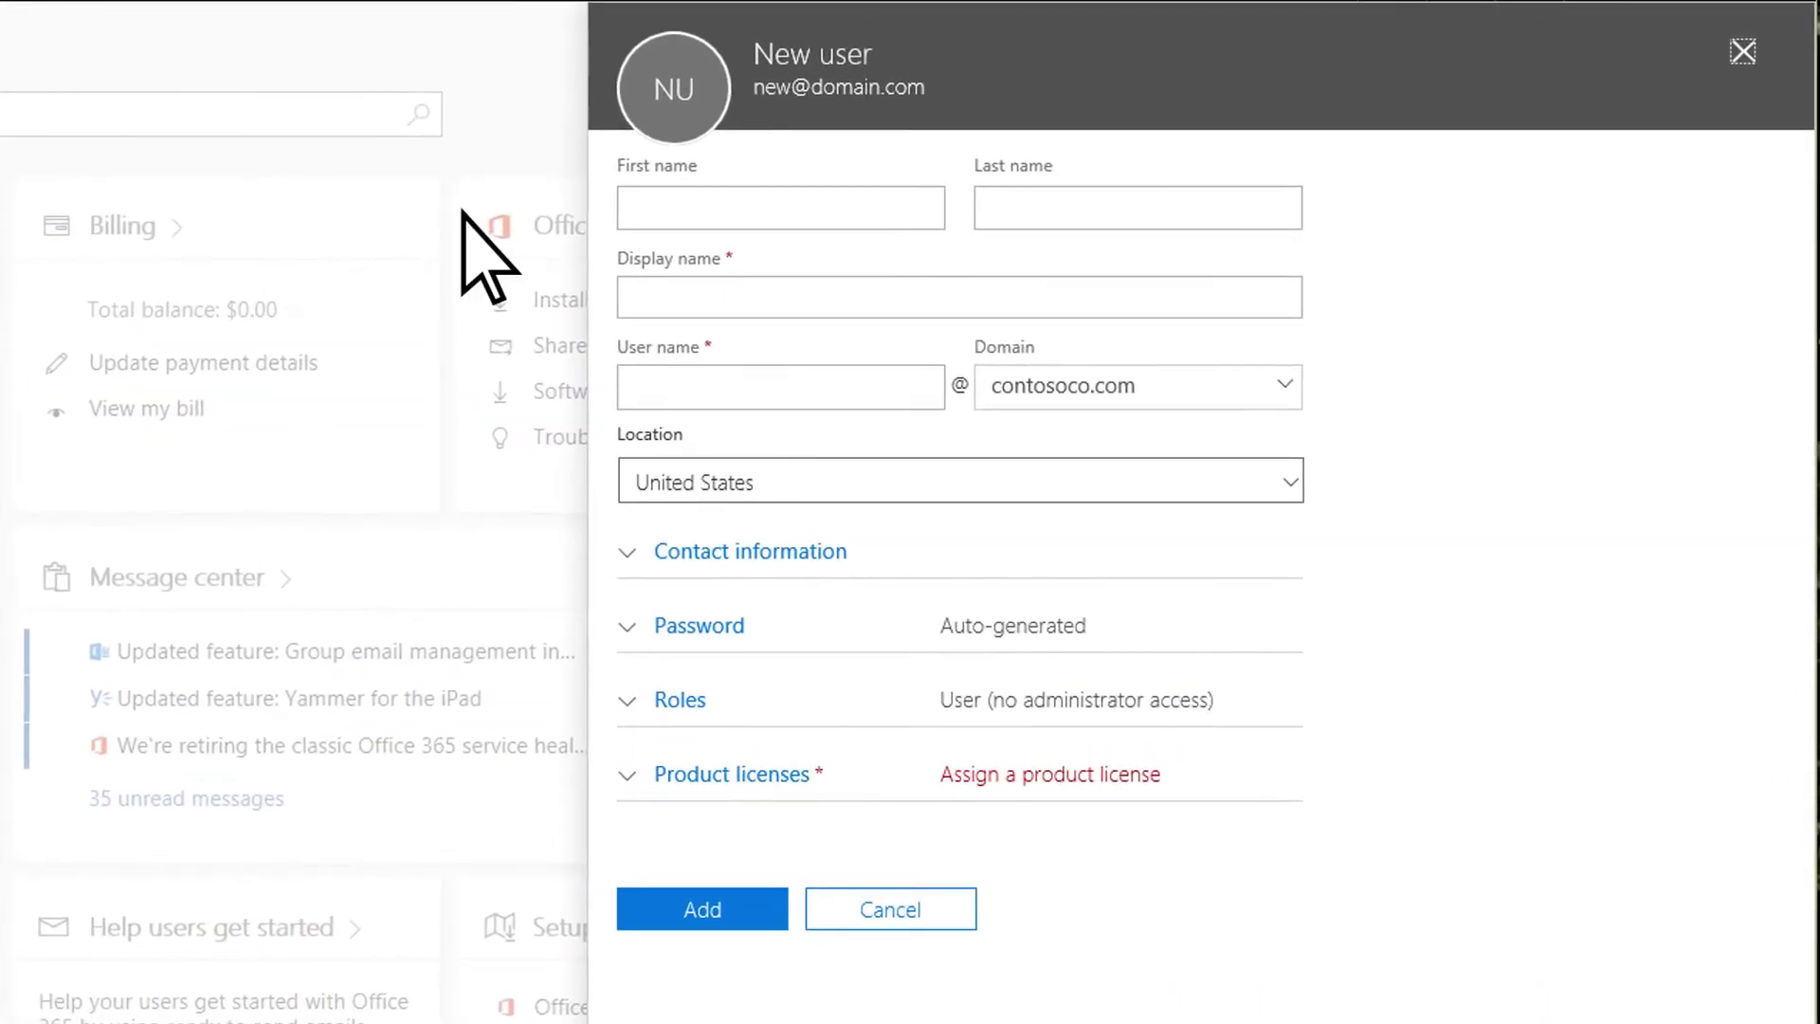
{"action": "left_click", "coordinate": [732, 207]}
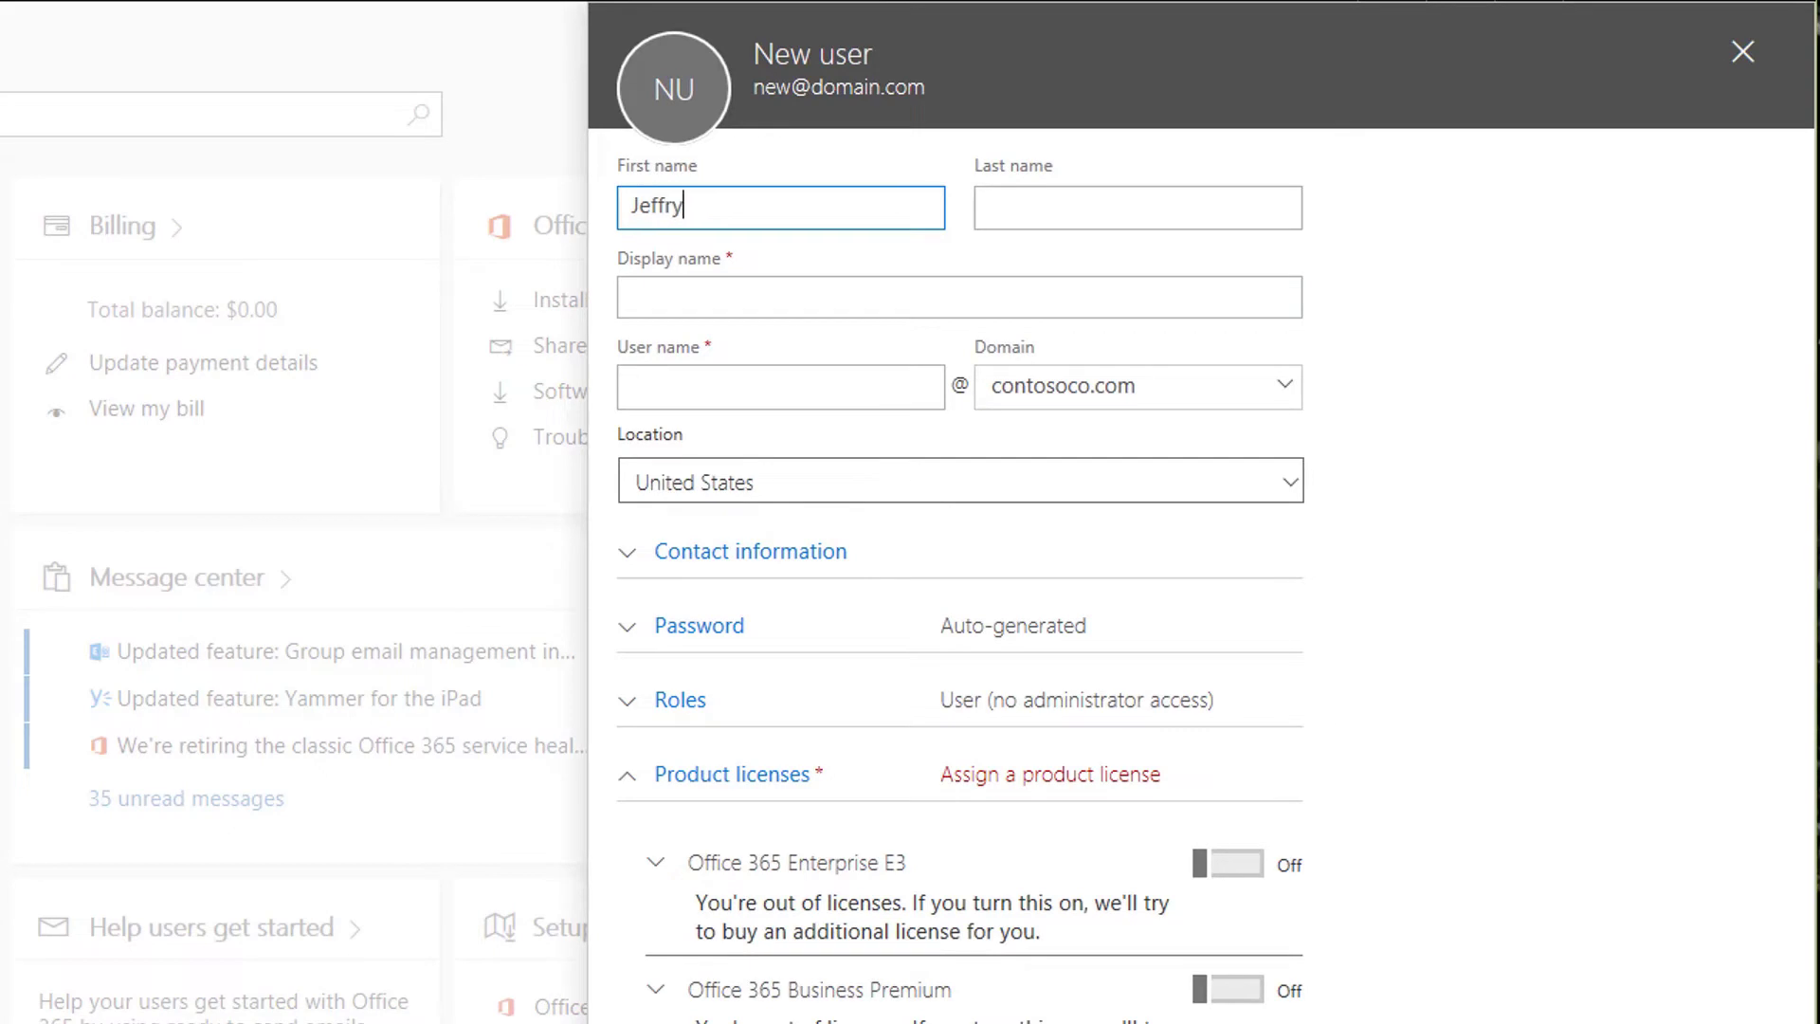
{"action": "key", "text": "Tab"}
{"action": "key", "text": "Tab"}
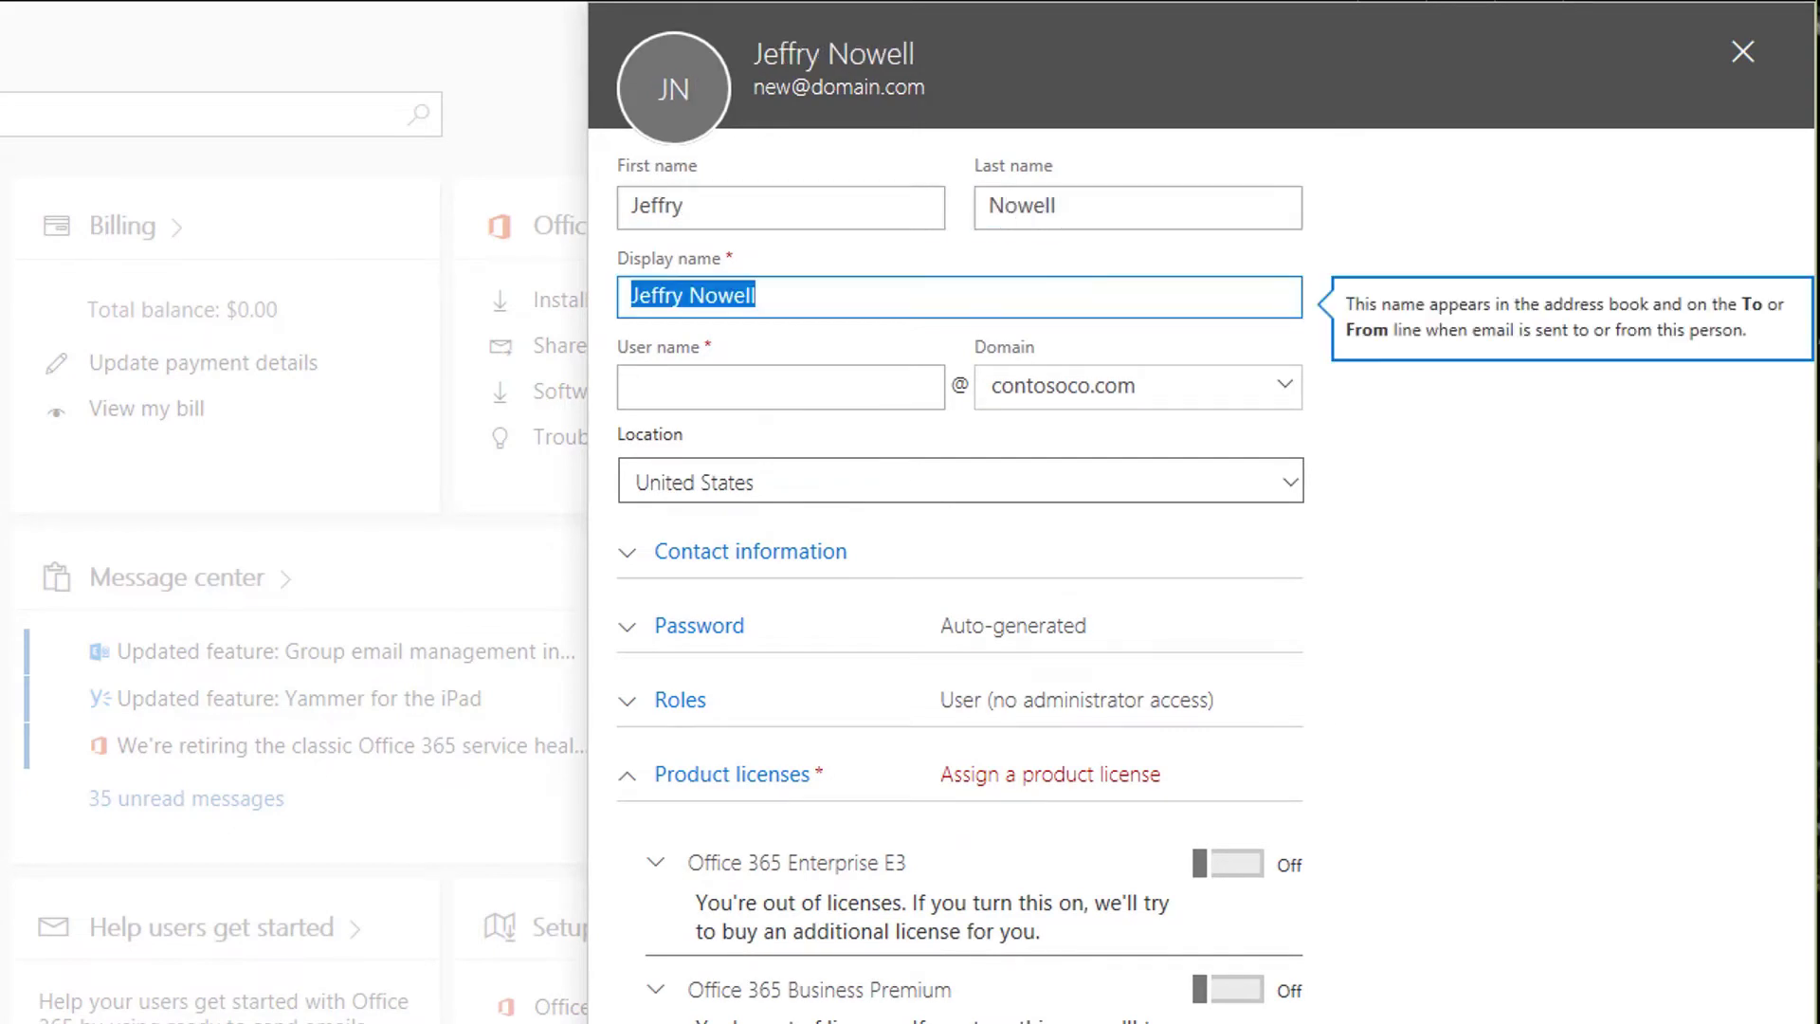
{"action": "key", "text": "End"}
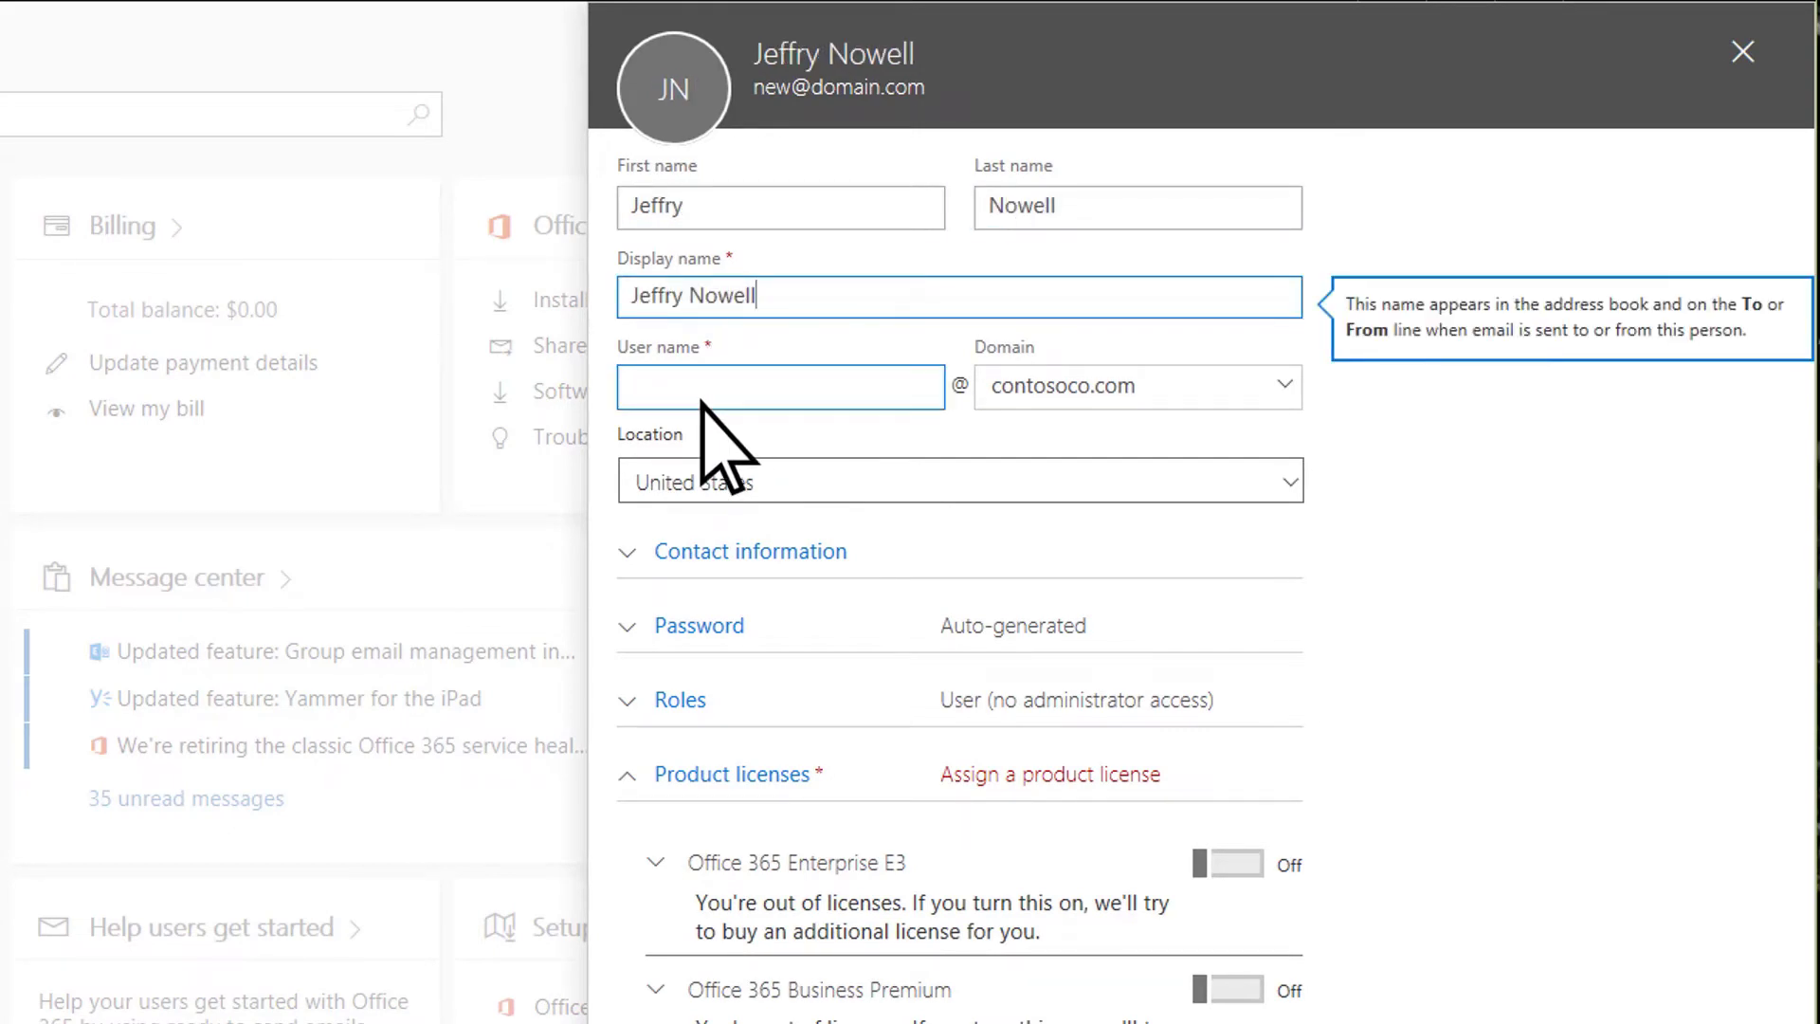
{"action": "left_click", "coordinate": [702, 401]}
{"action": "type", "text": "jeffry"}
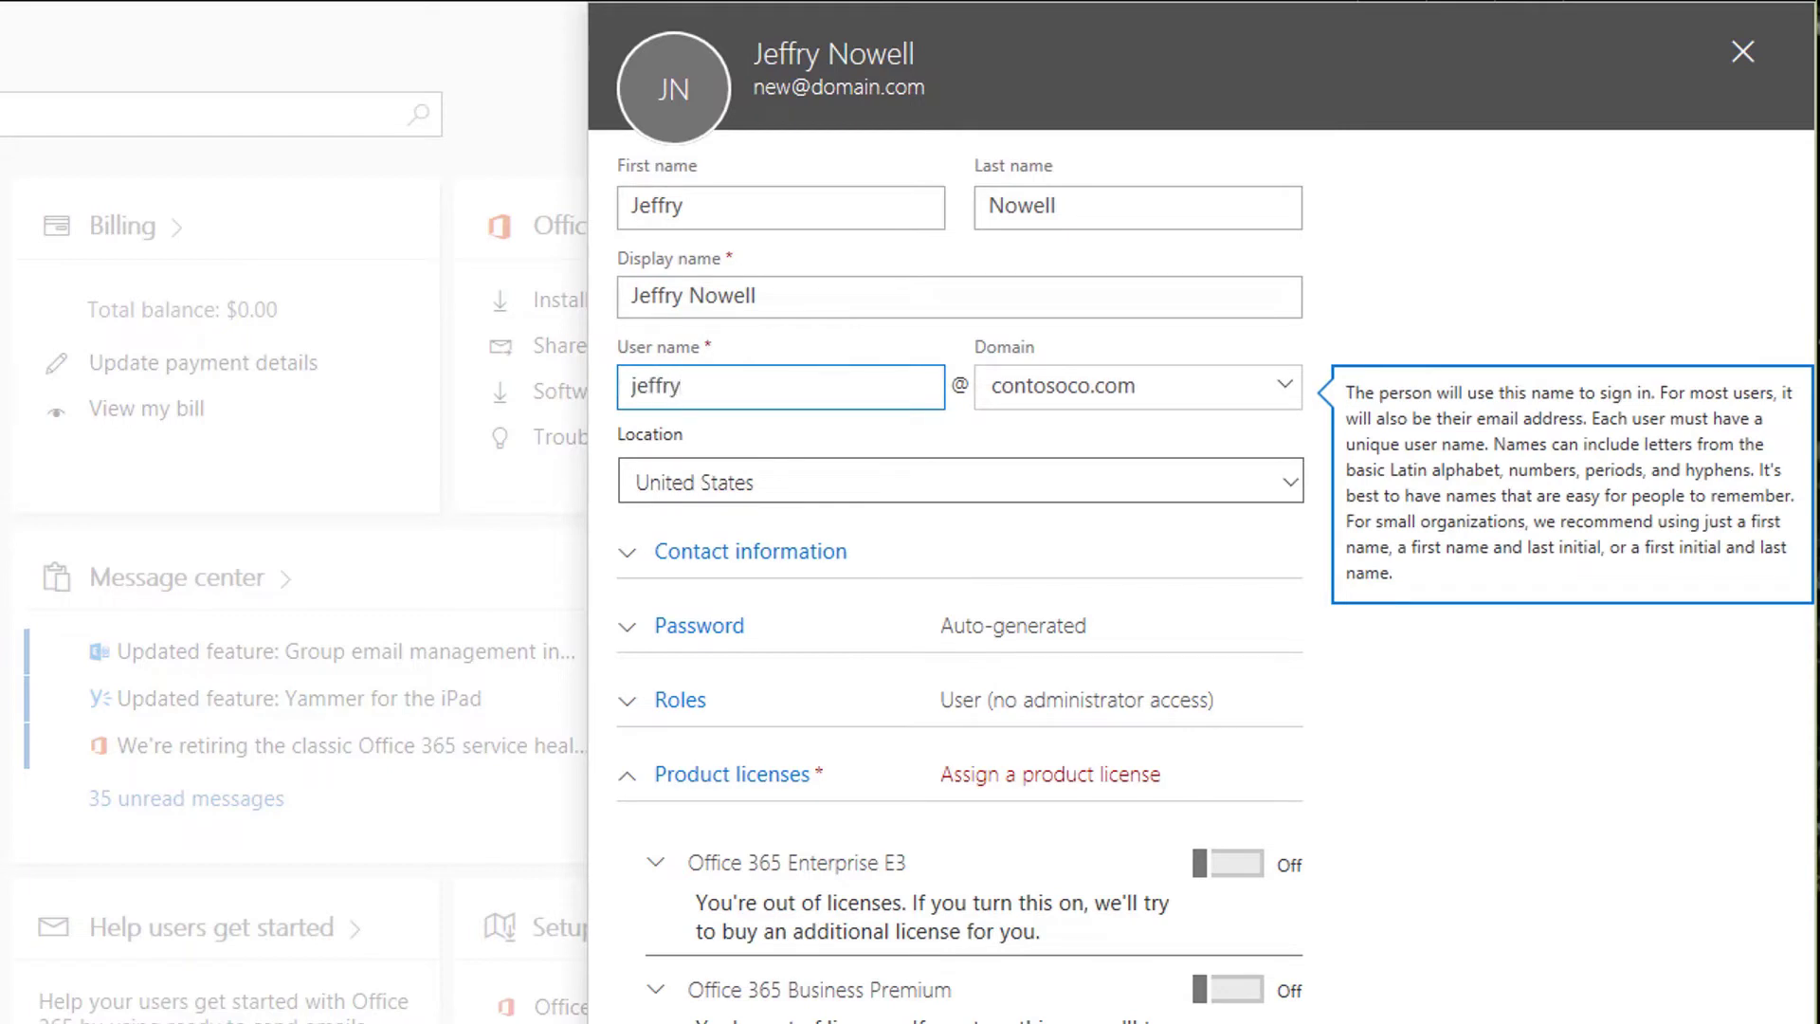
{"action": "key", "text": "Tab"}
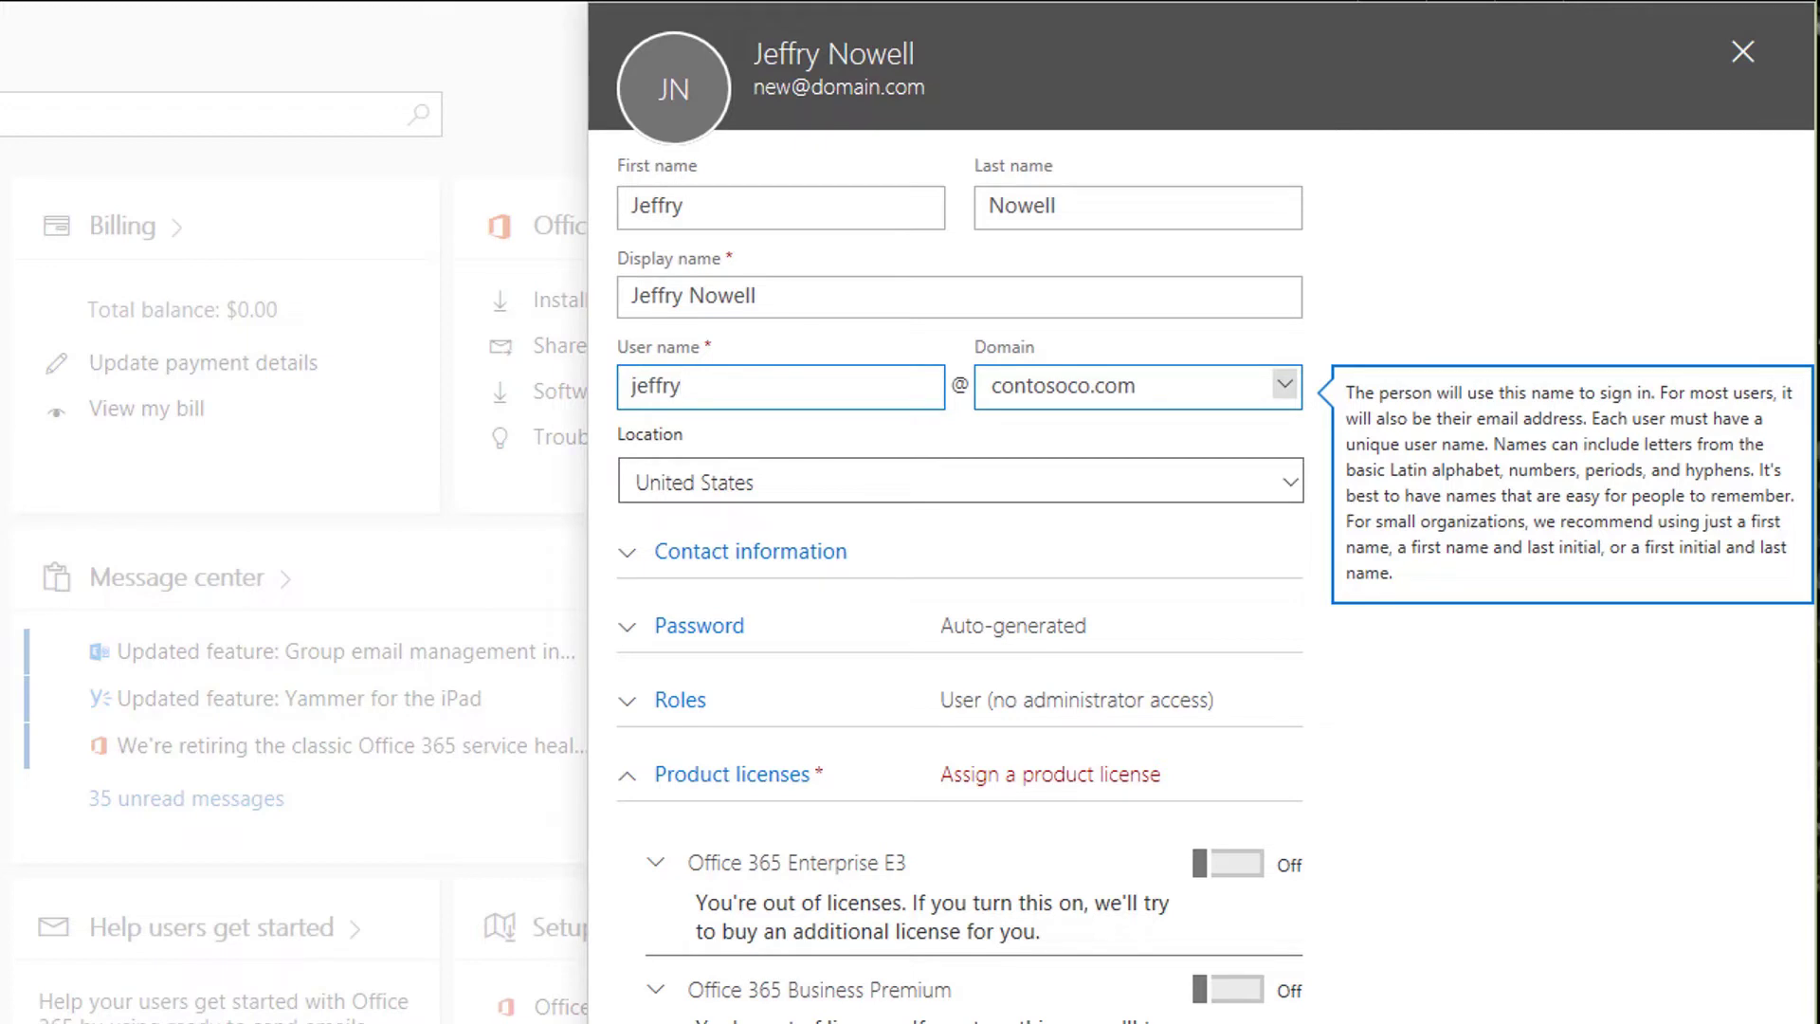
Add a mobile phone number to Jeffry's contact information and expand the Password options
{"action": "left_click", "coordinate": [752, 605]}
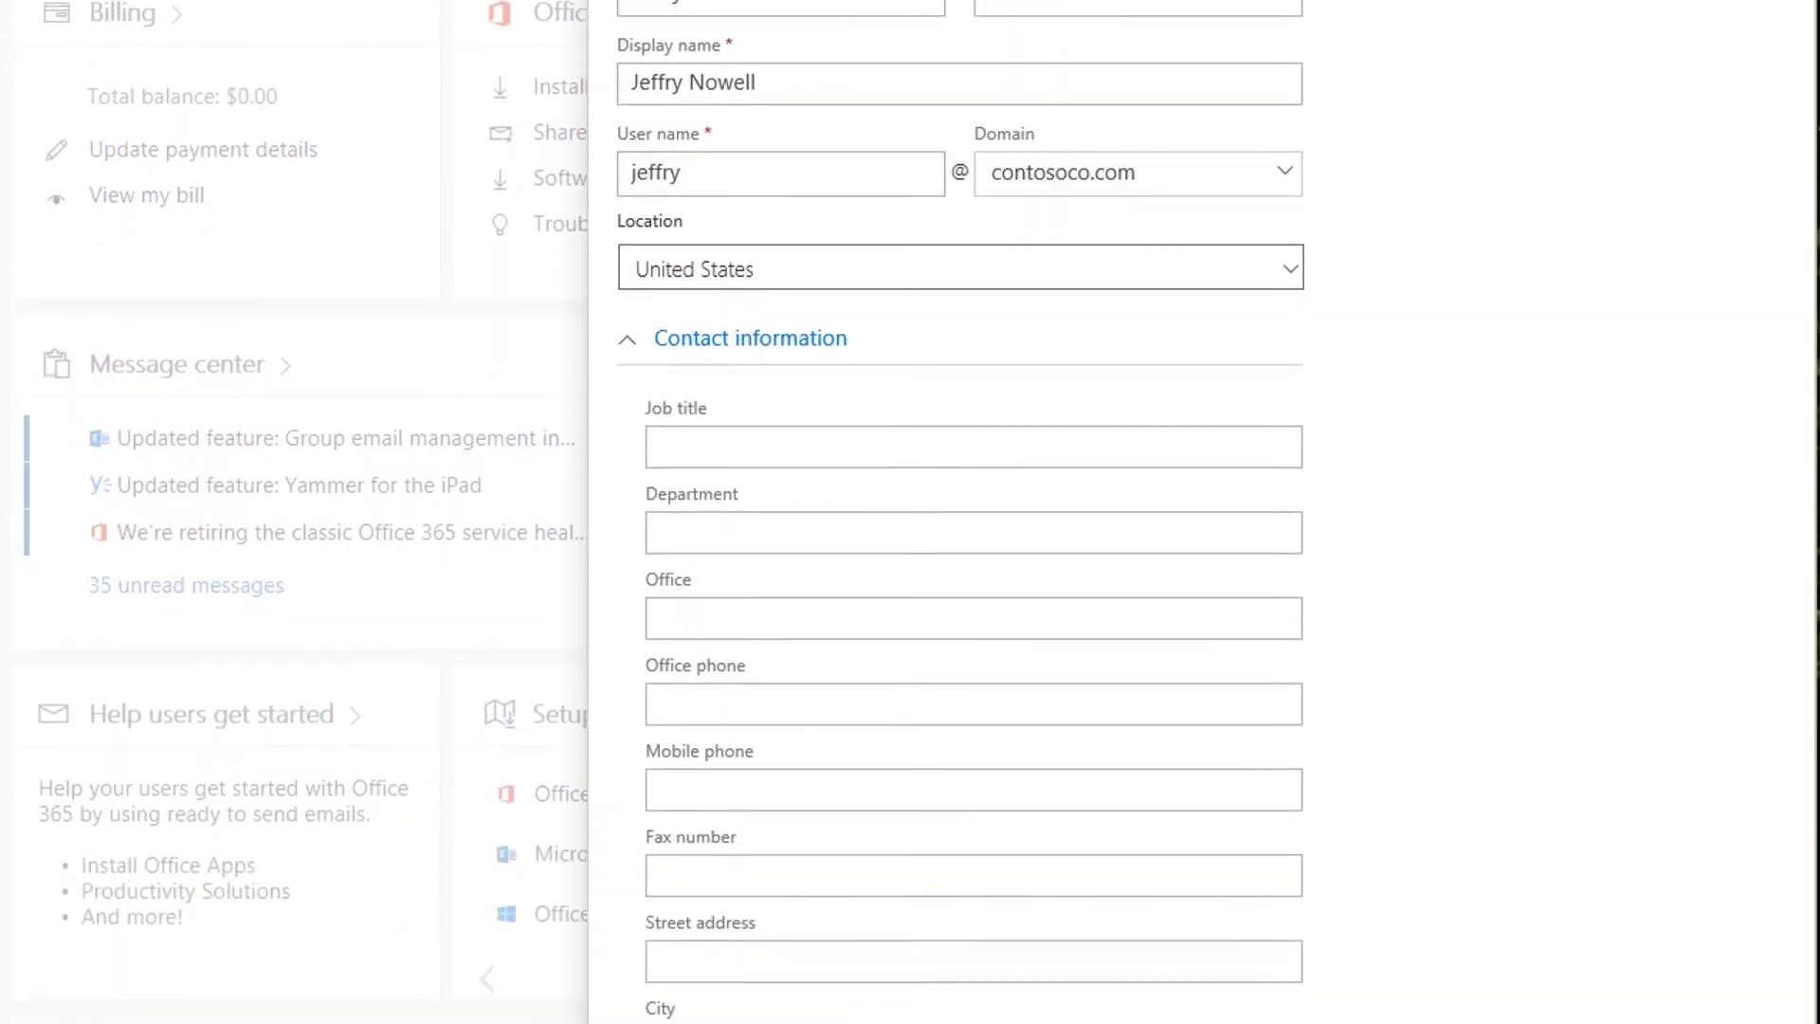
{"action": "scroll", "coordinate": [741, 702], "scroll_direction": "down", "scroll_amount": 1}
{"action": "left_click", "coordinate": [740, 696]}
{"action": "type", "text": "555-555"}
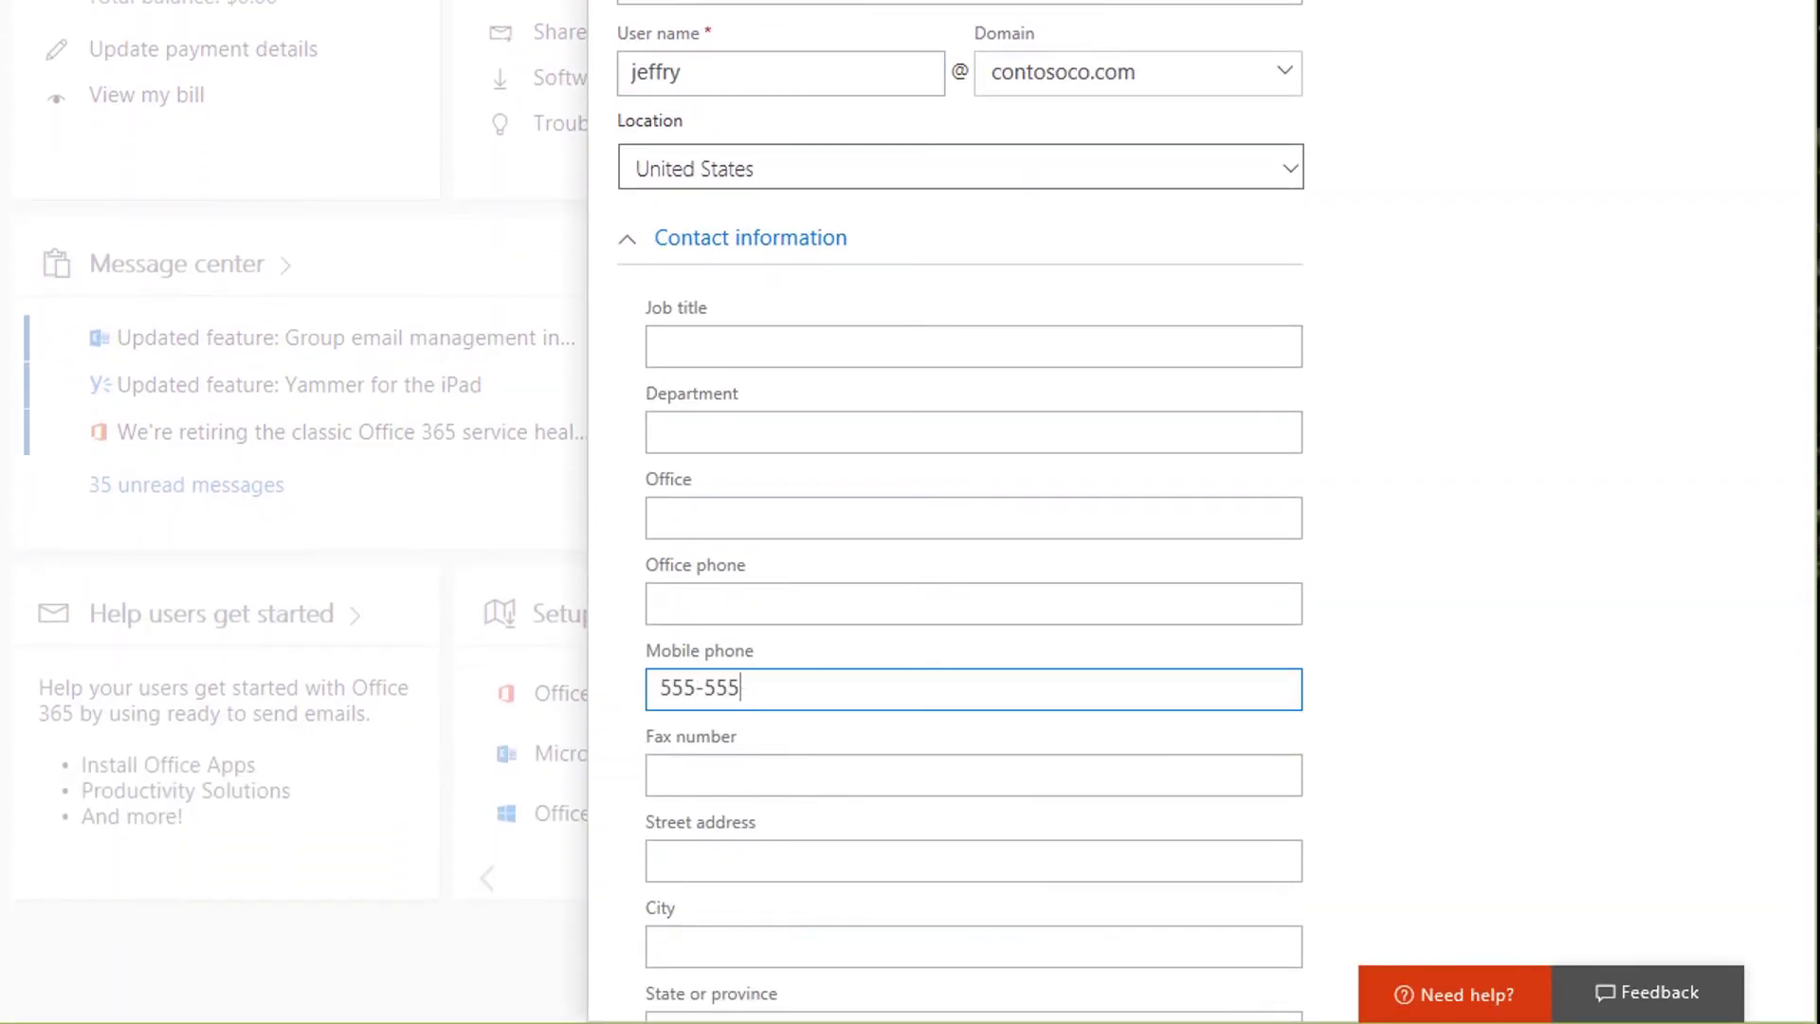
{"action": "type", "text": "-5555"}
{"action": "scroll", "coordinate": [974, 569], "scroll_direction": "down", "scroll_amount": 2}
{"action": "scroll", "coordinate": [974, 570], "scroll_direction": "down", "scroll_amount": 5}
{"action": "left_click", "coordinate": [975, 353]}
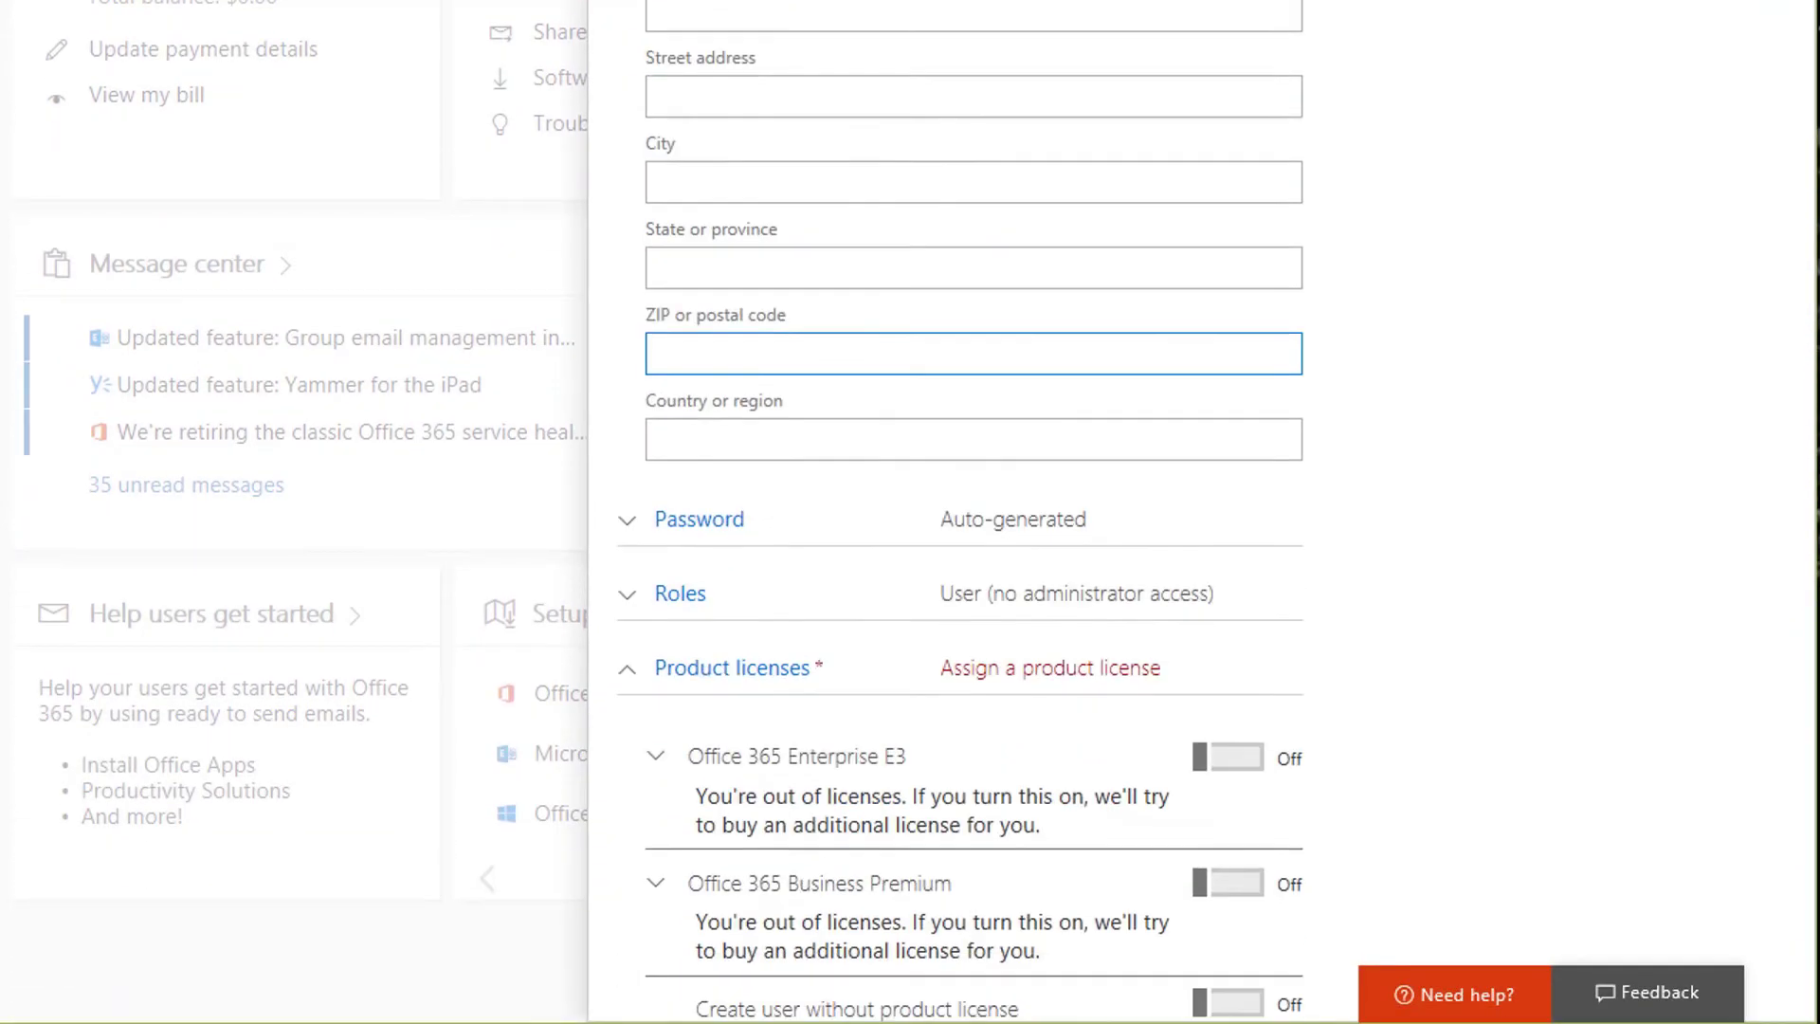
{"action": "scroll", "coordinate": [740, 702], "scroll_direction": "down", "scroll_amount": 1}
{"action": "left_click", "coordinate": [697, 487]}
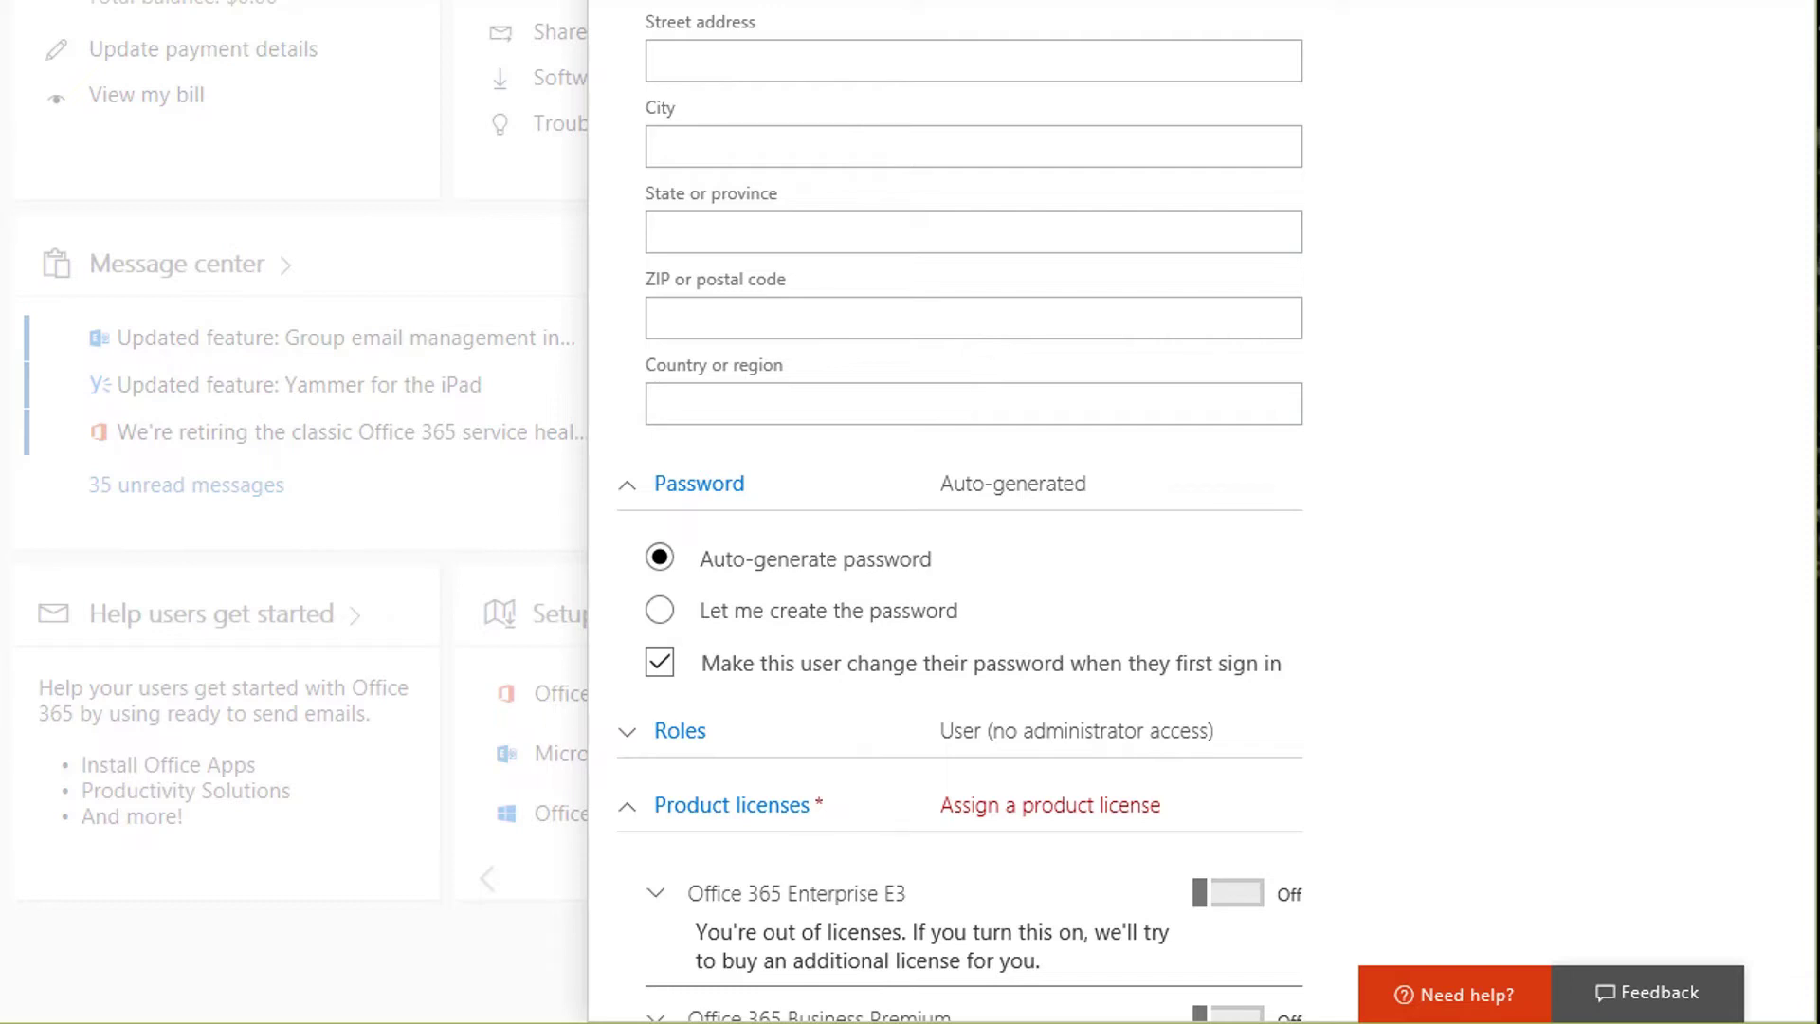
{"action": "left_click", "coordinate": [651, 734]}
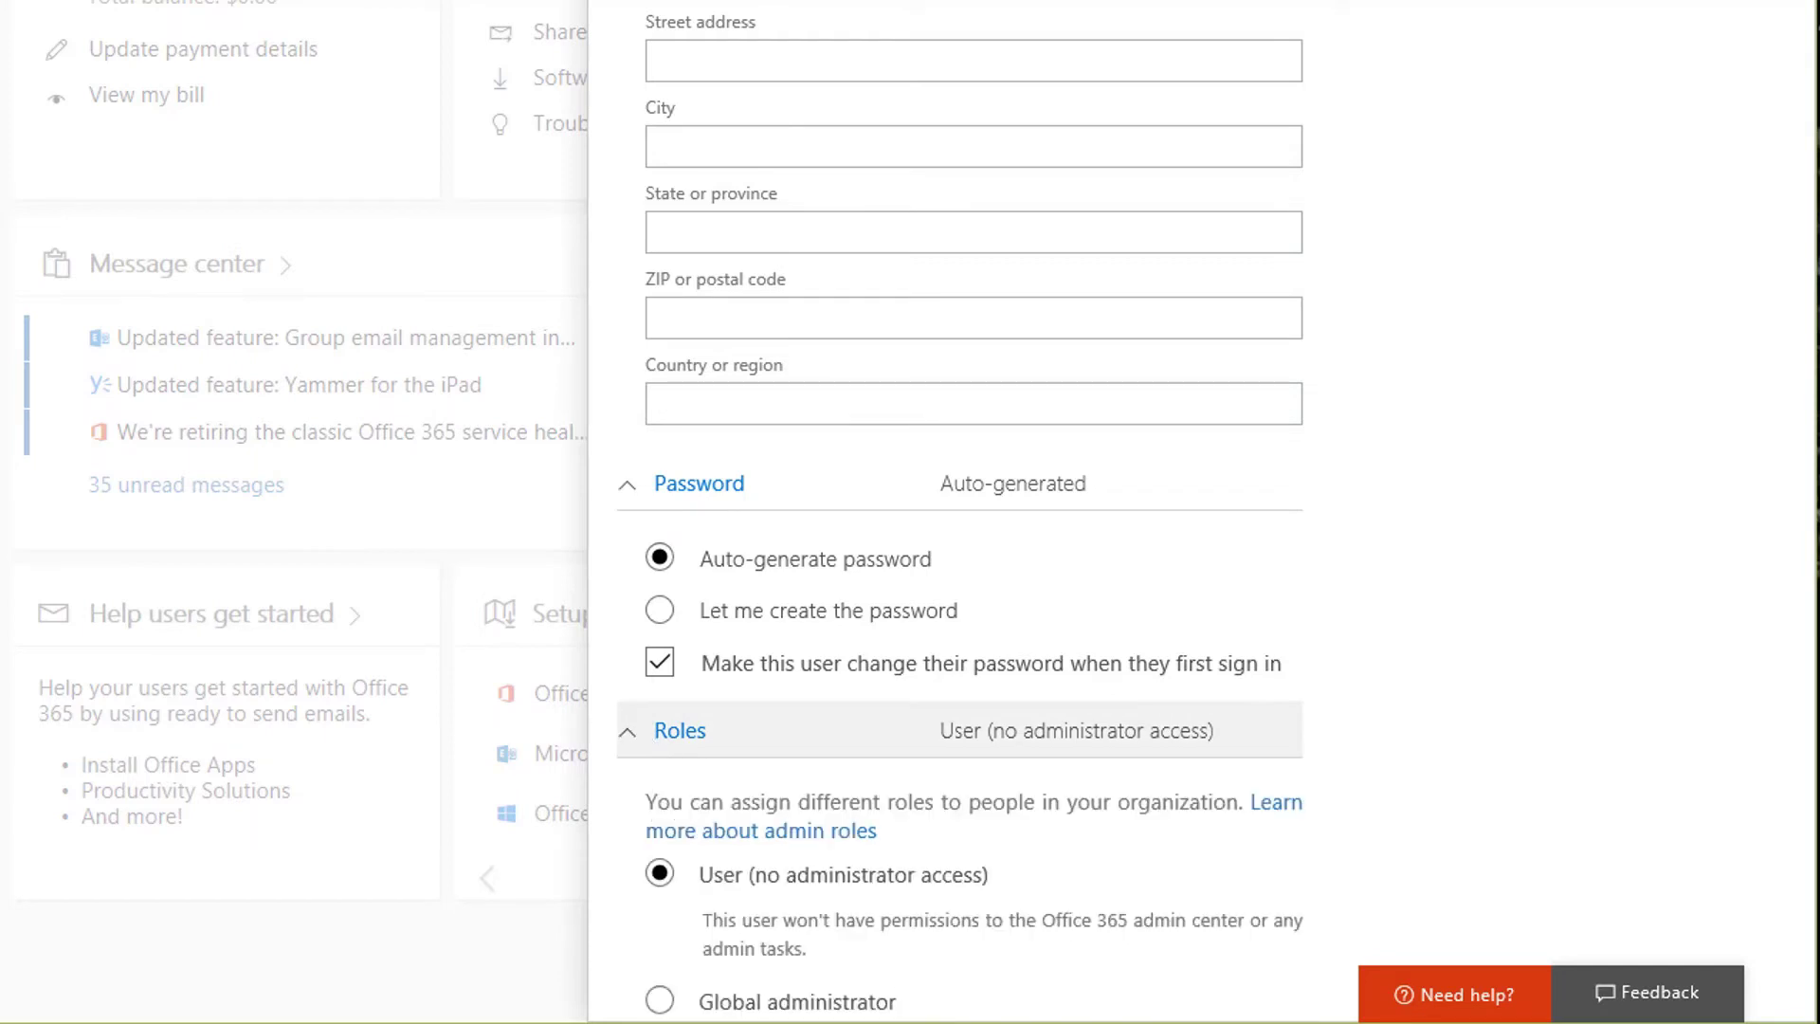
{"action": "scroll", "coordinate": [960, 512], "scroll_direction": "down", "scroll_amount": 4}
{"action": "scroll", "coordinate": [960, 513], "scroll_direction": "down", "scroll_amount": 2}
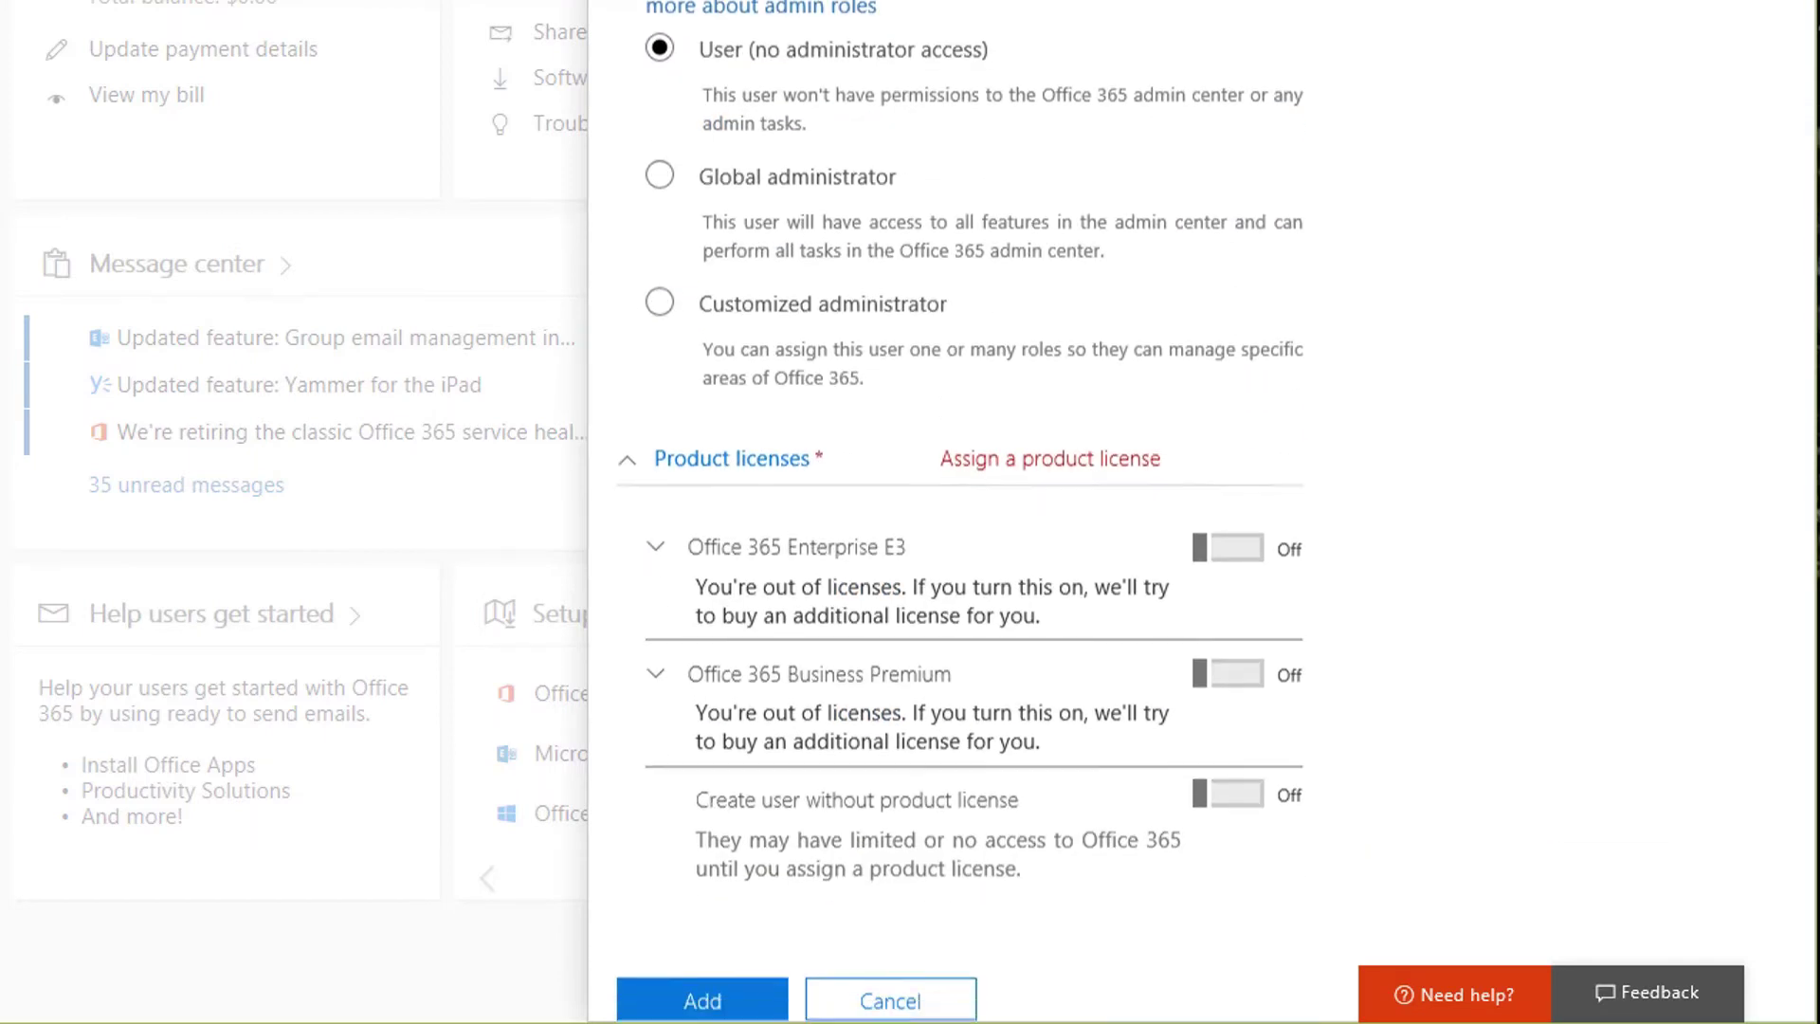
{"action": "left_click", "coordinate": [659, 174]}
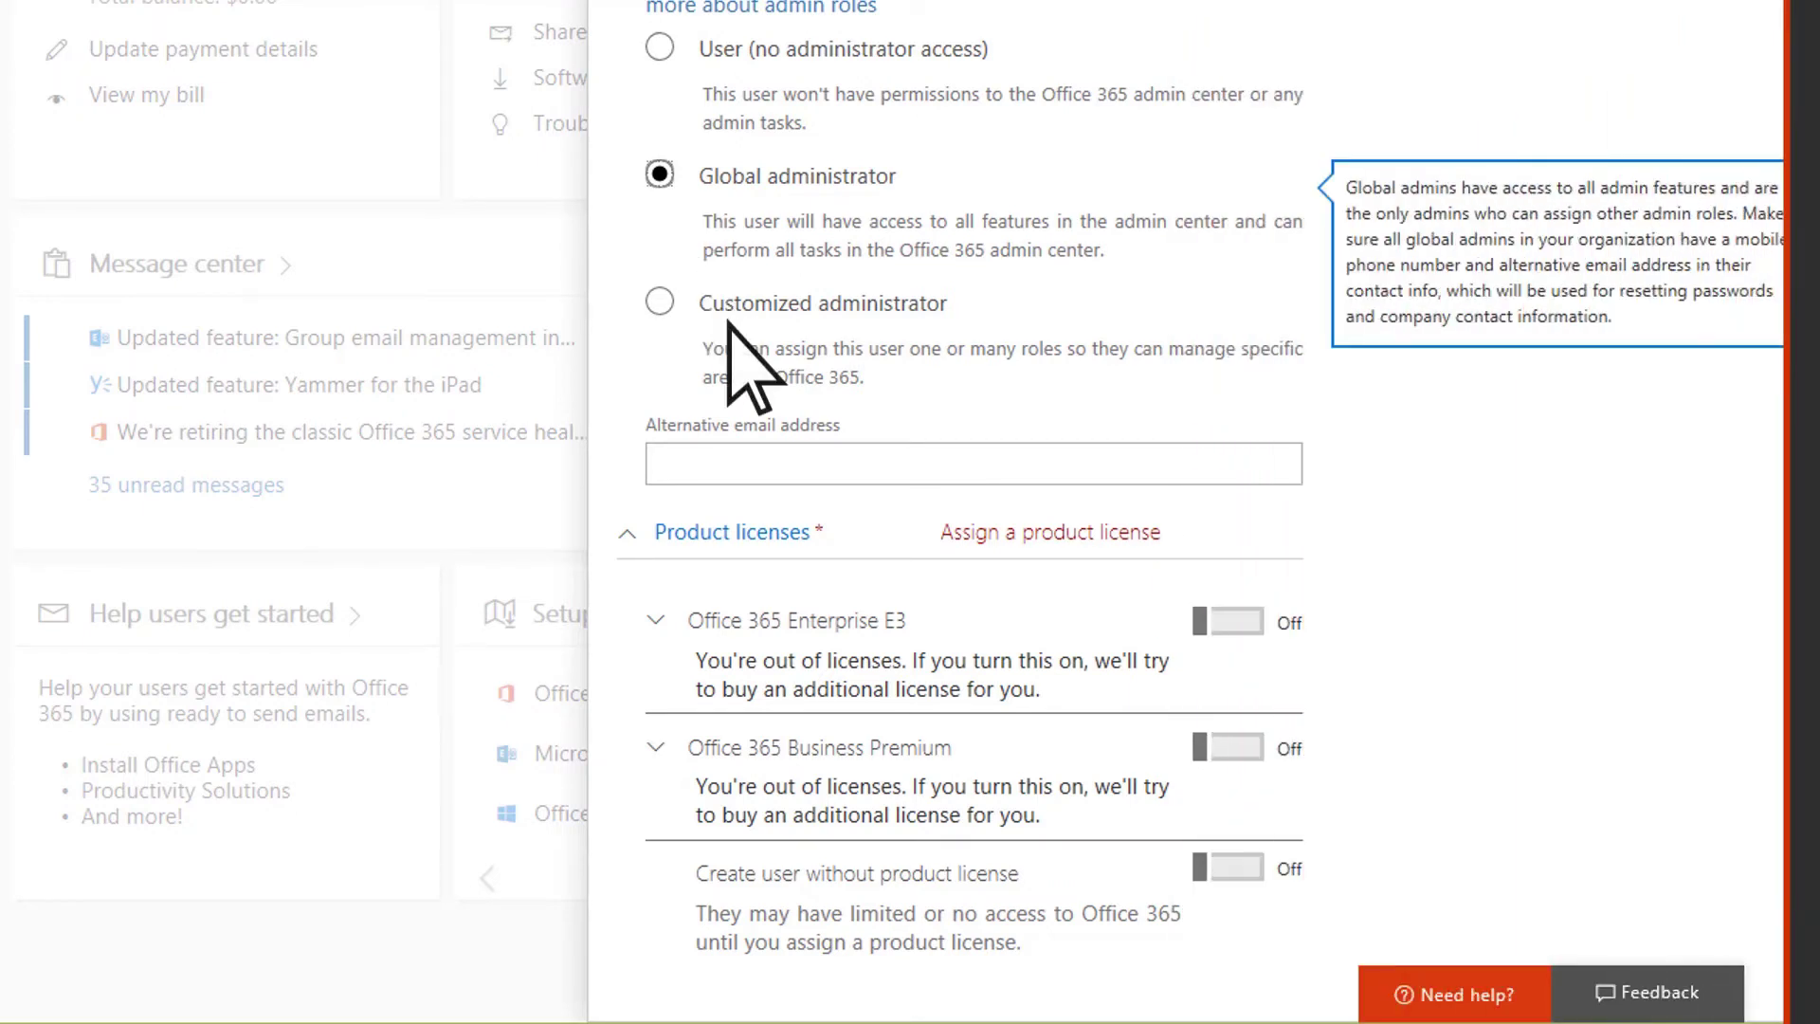
{"action": "left_click", "coordinate": [882, 471]}
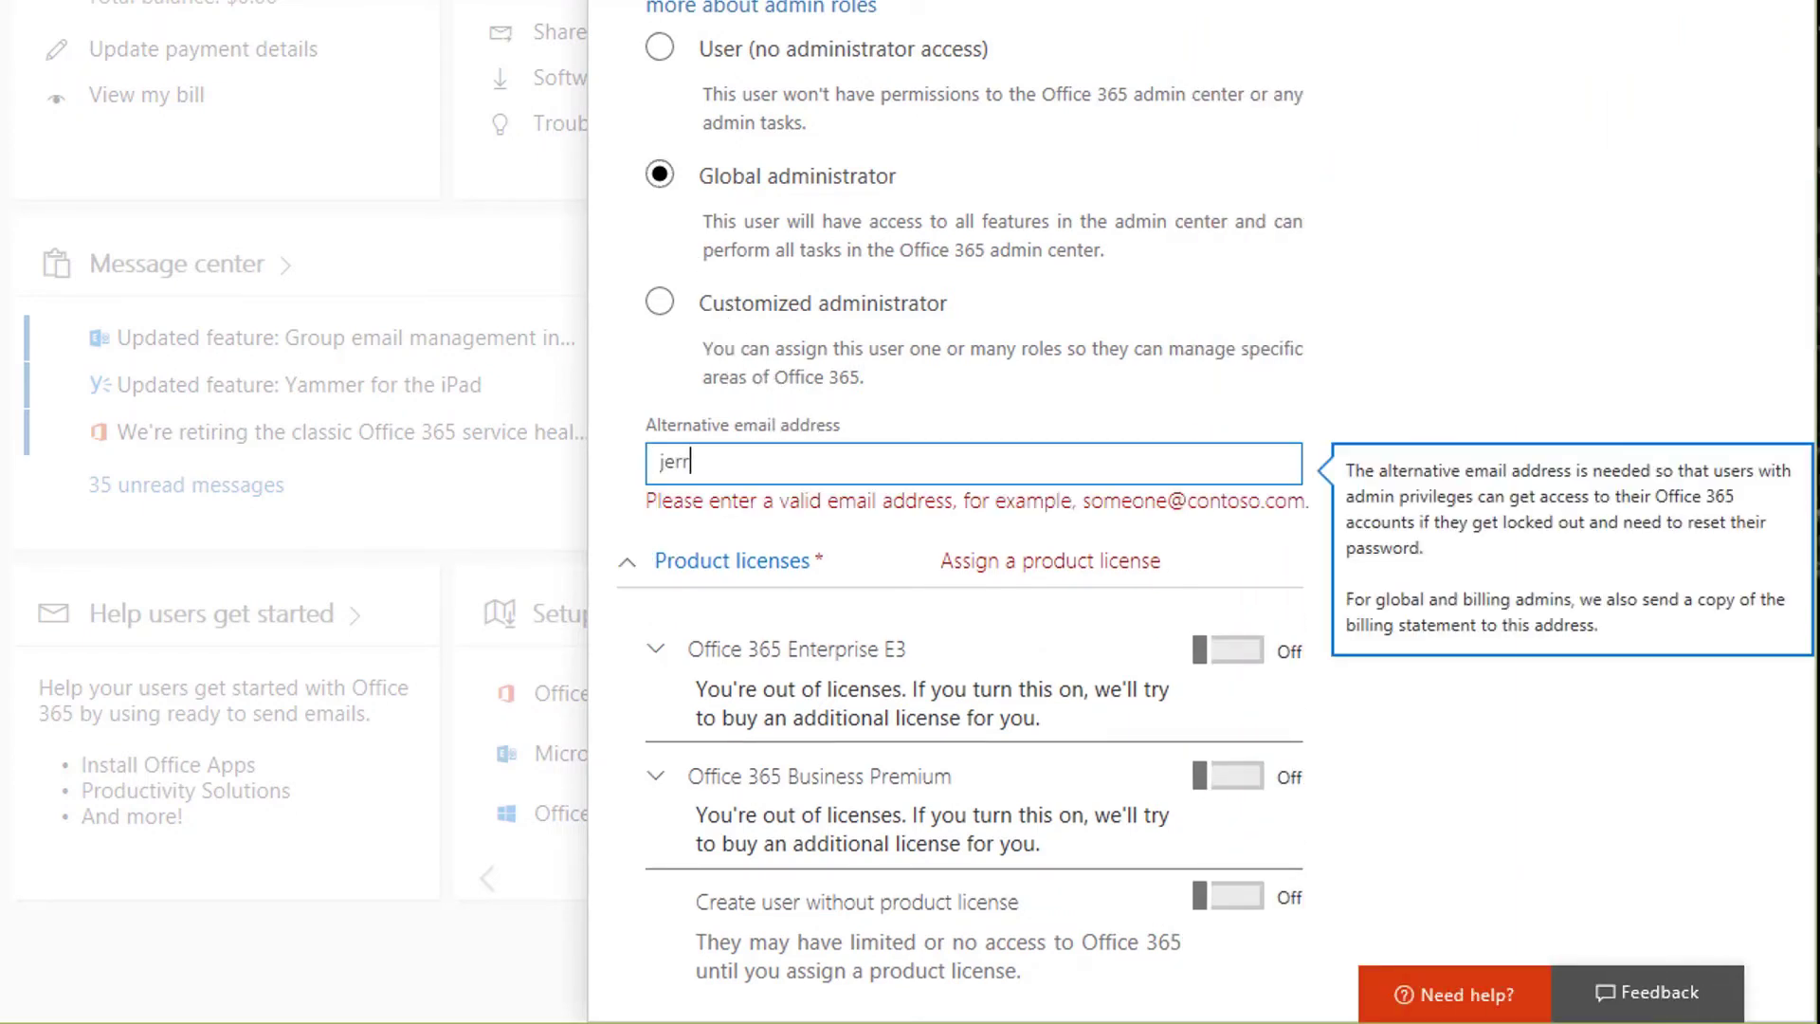
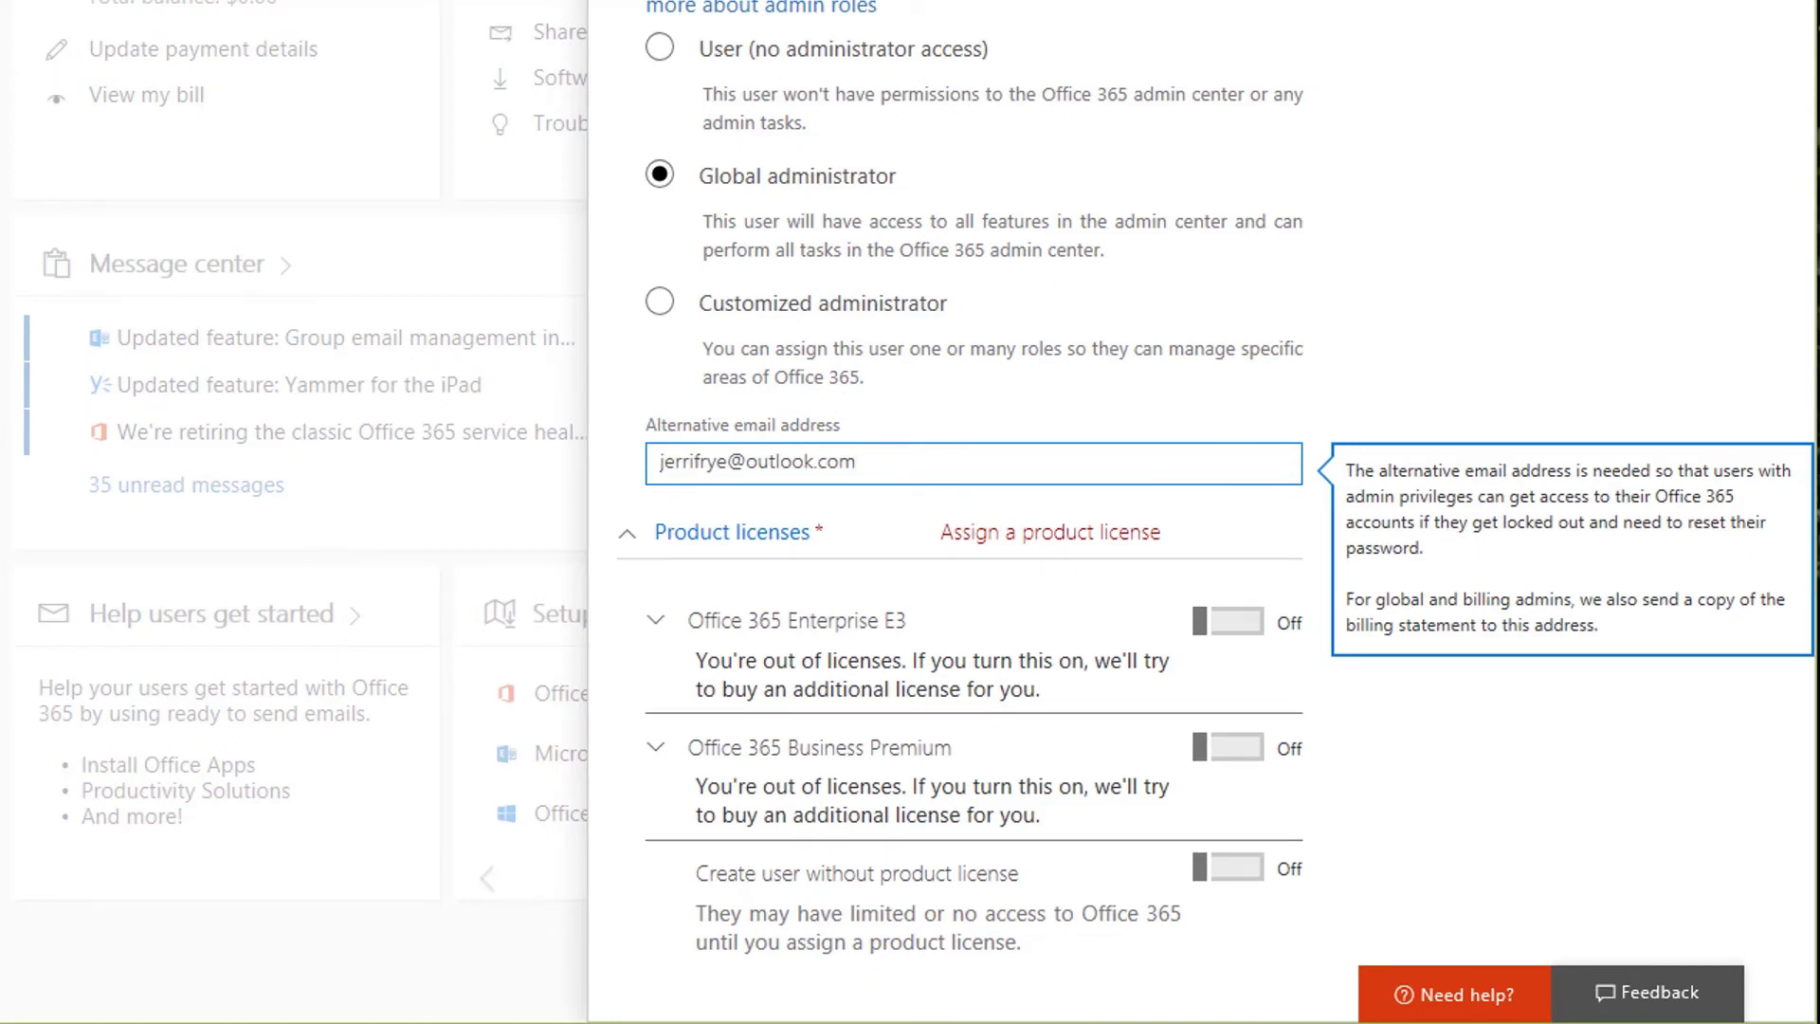
{"action": "scroll", "coordinate": [968, 511], "scroll_direction": "down", "scroll_amount": 1}
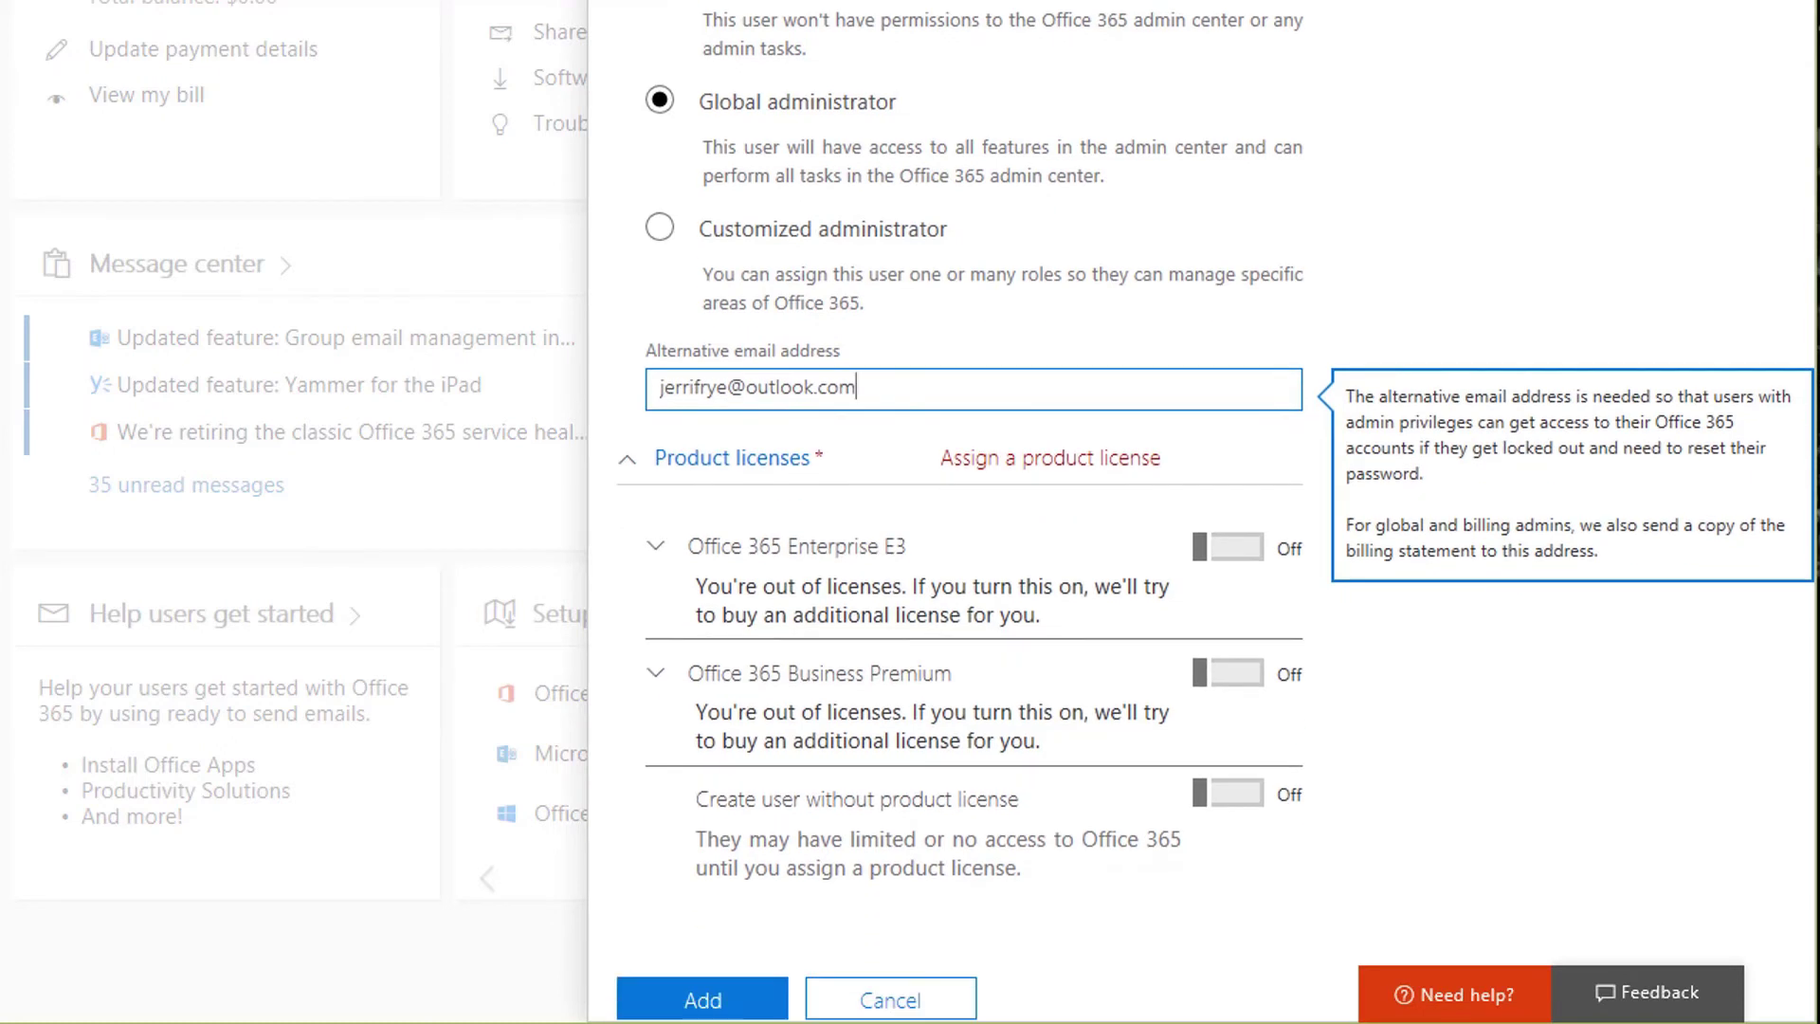
{"action": "left_click", "coordinate": [1232, 796]}
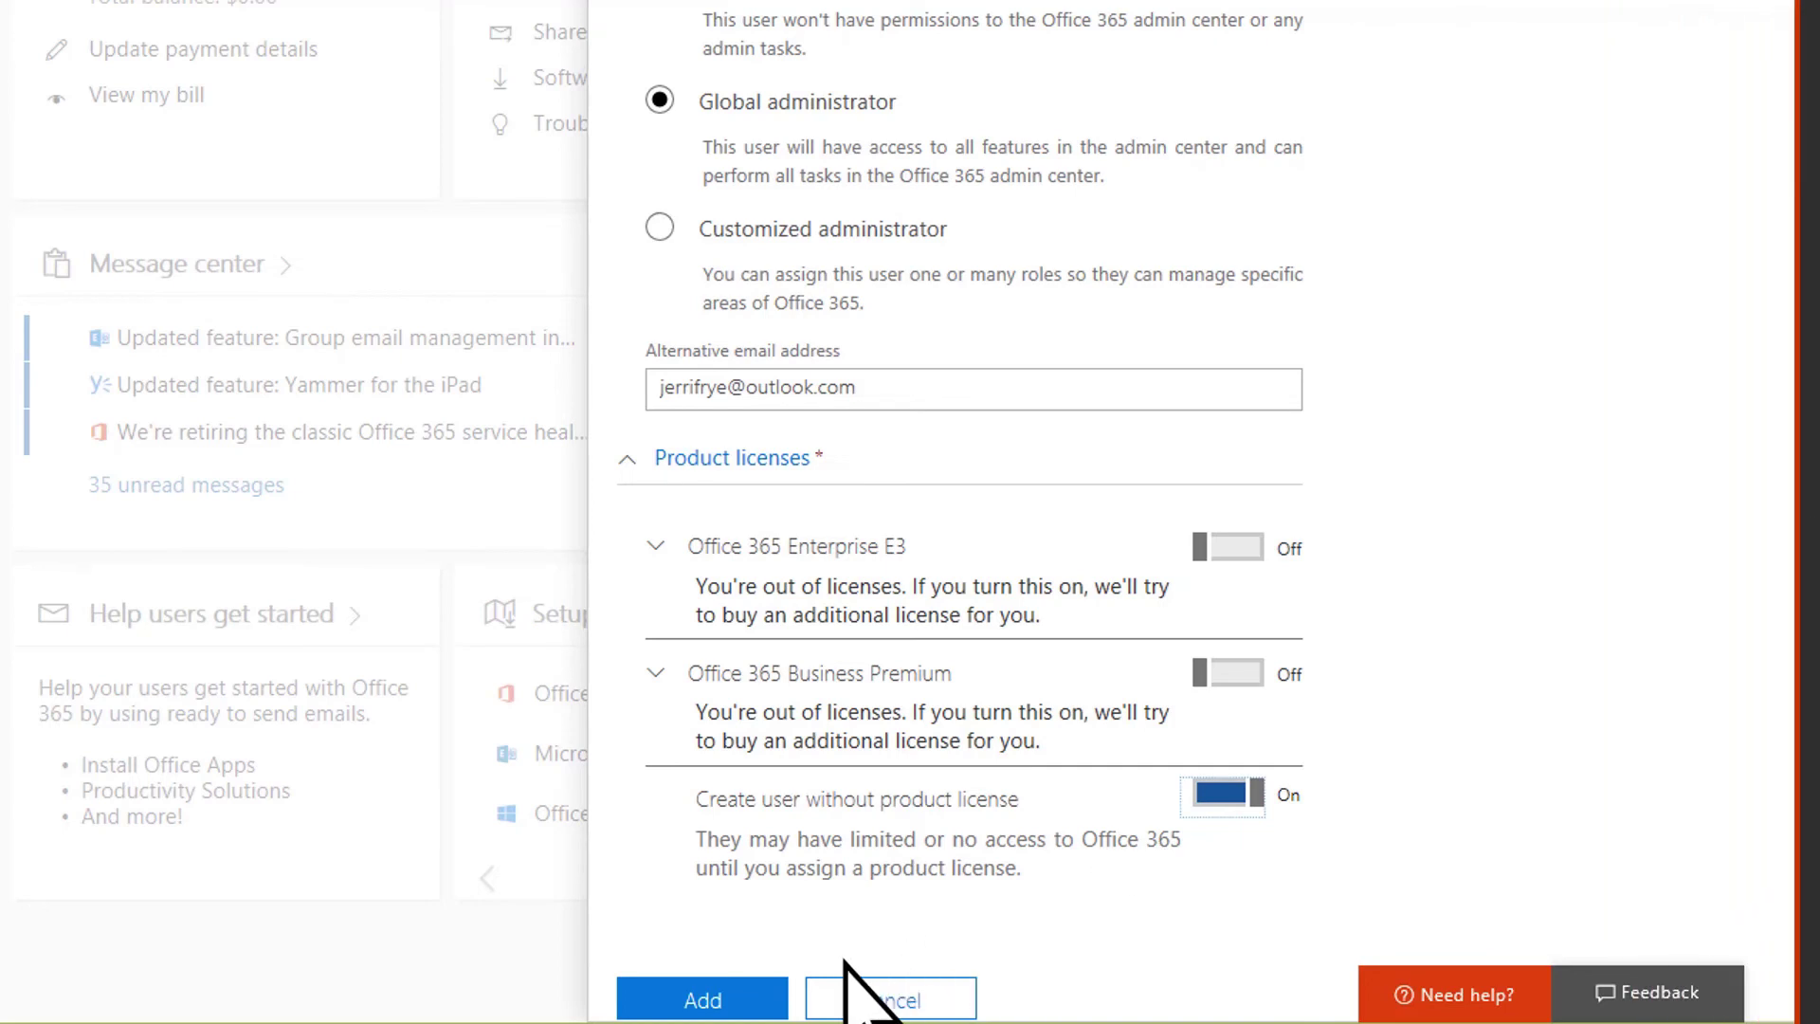
{"action": "left_click", "coordinate": [744, 1000]}
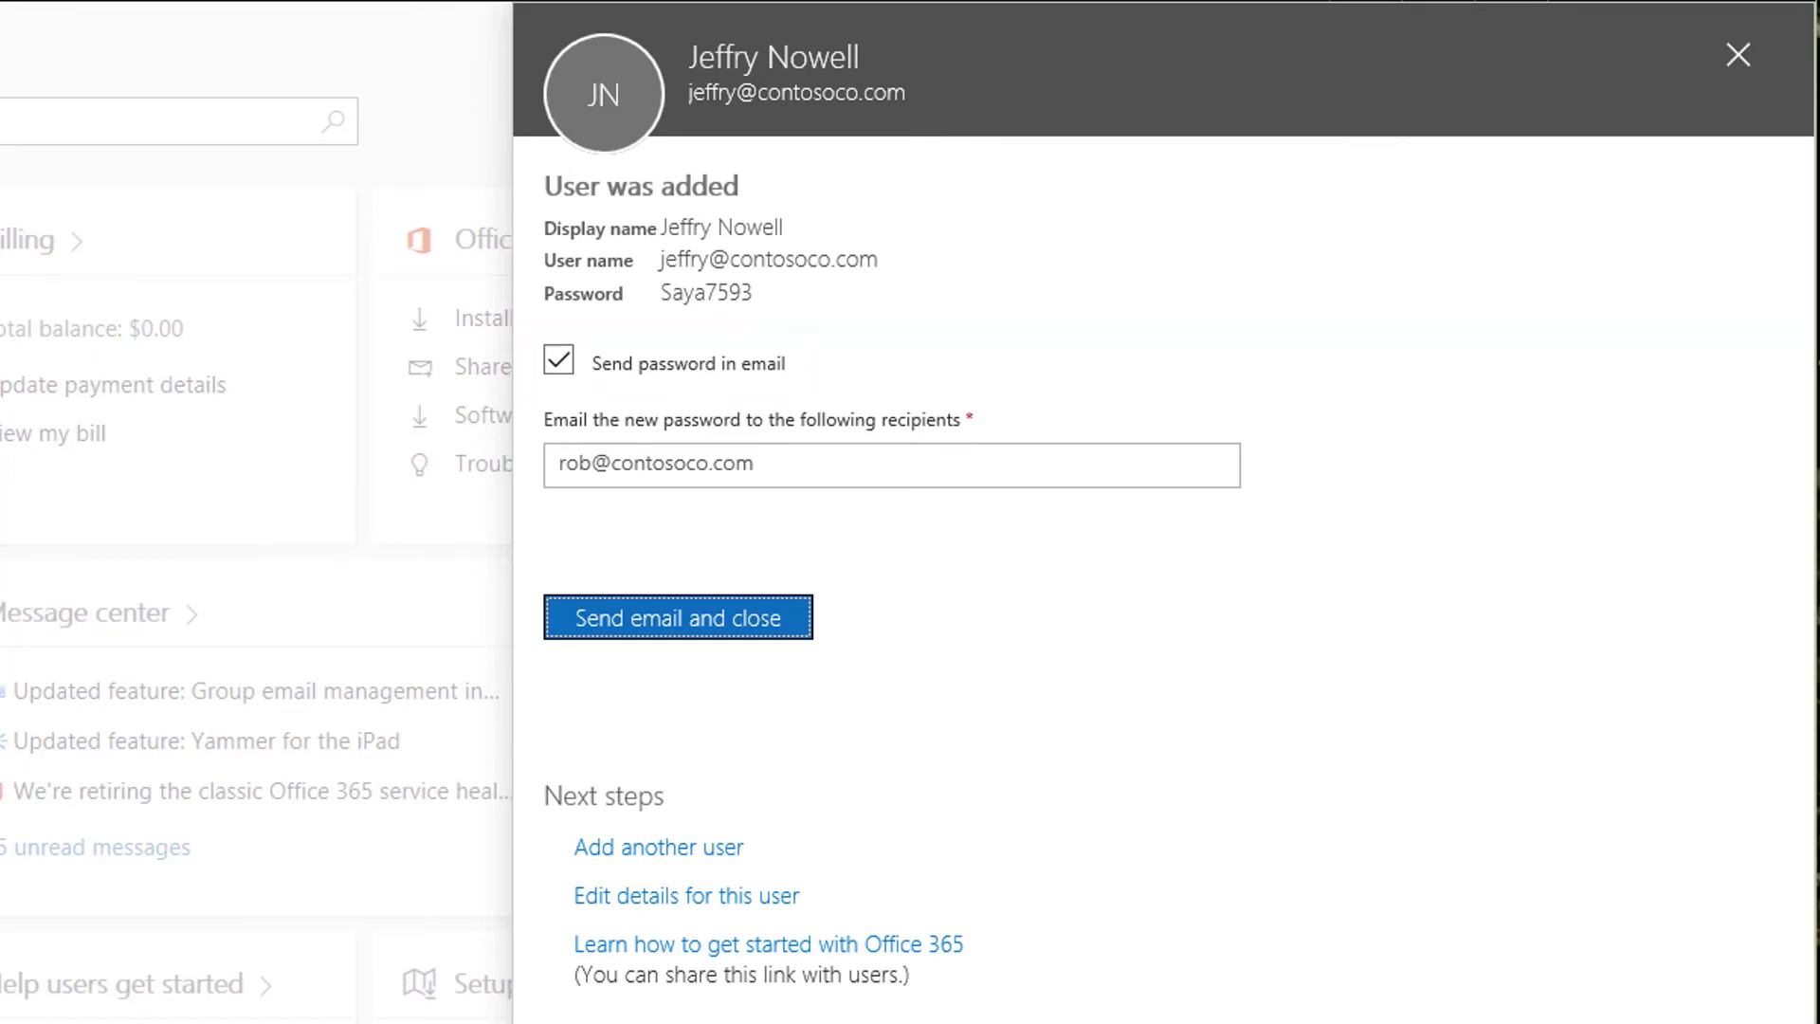
Email Jeffry's generated password to an additional recipient and close the panel
{"action": "left_click", "coordinate": [771, 478]}
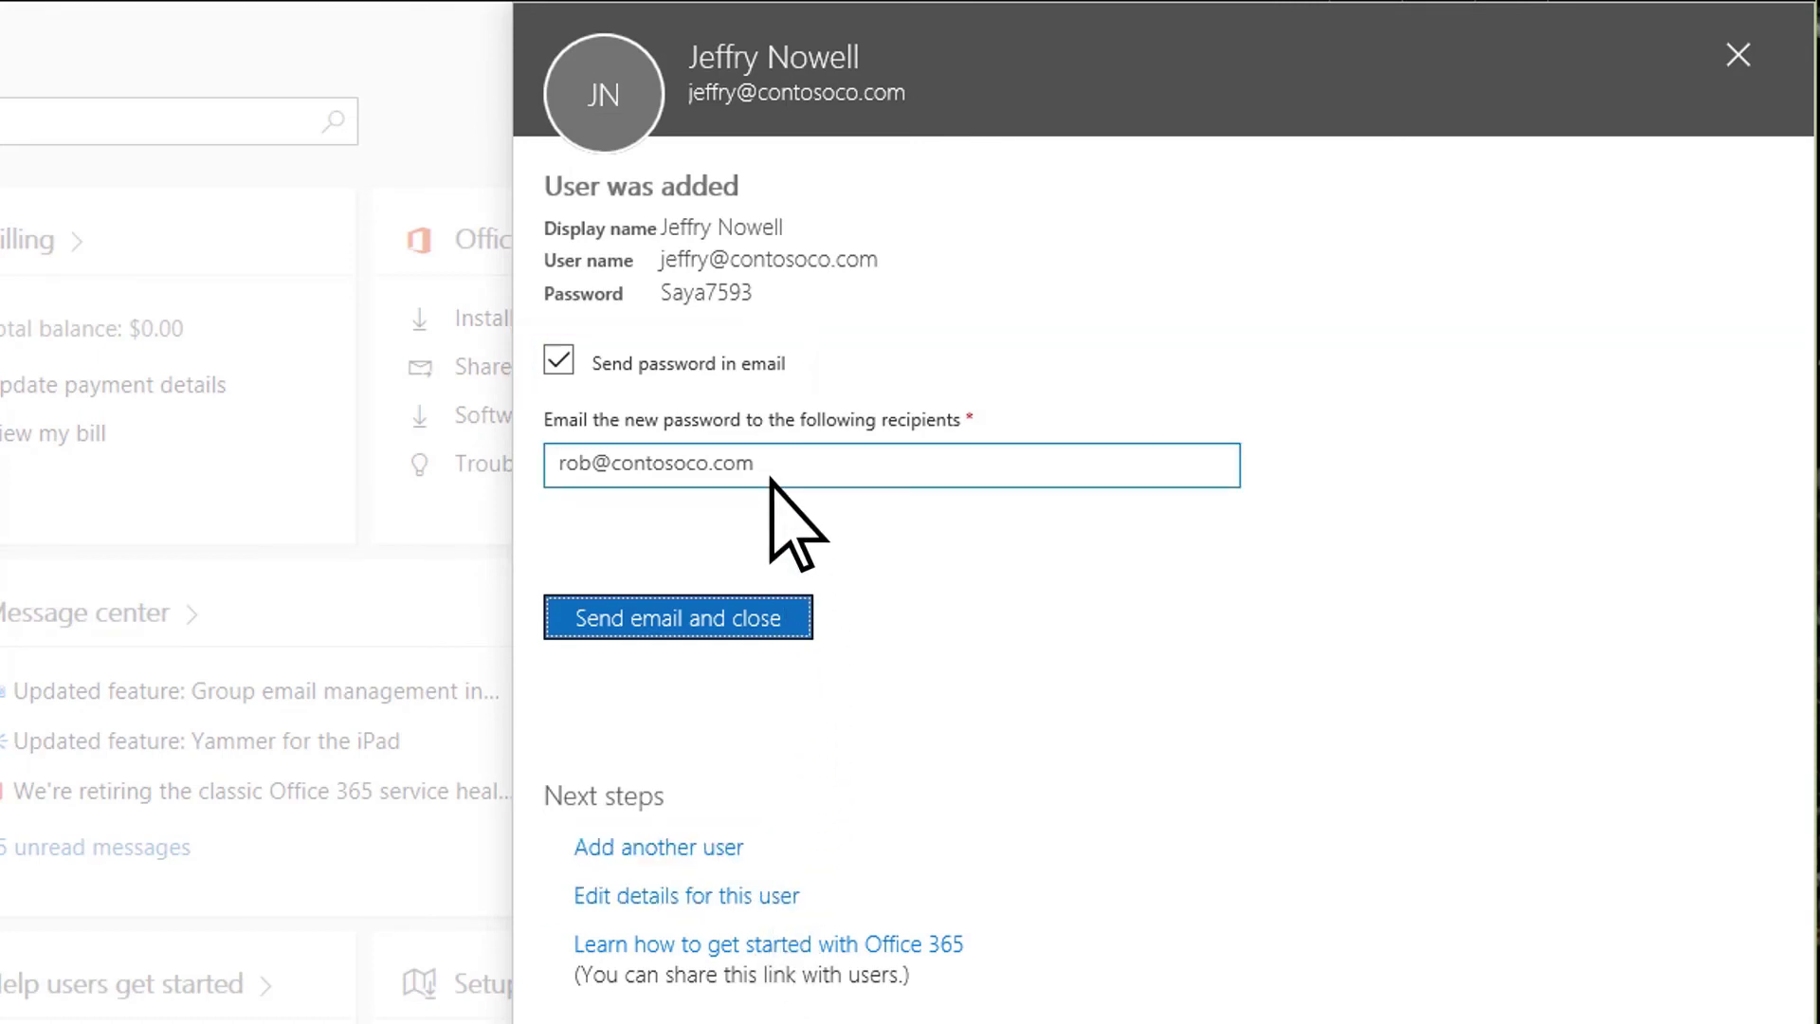
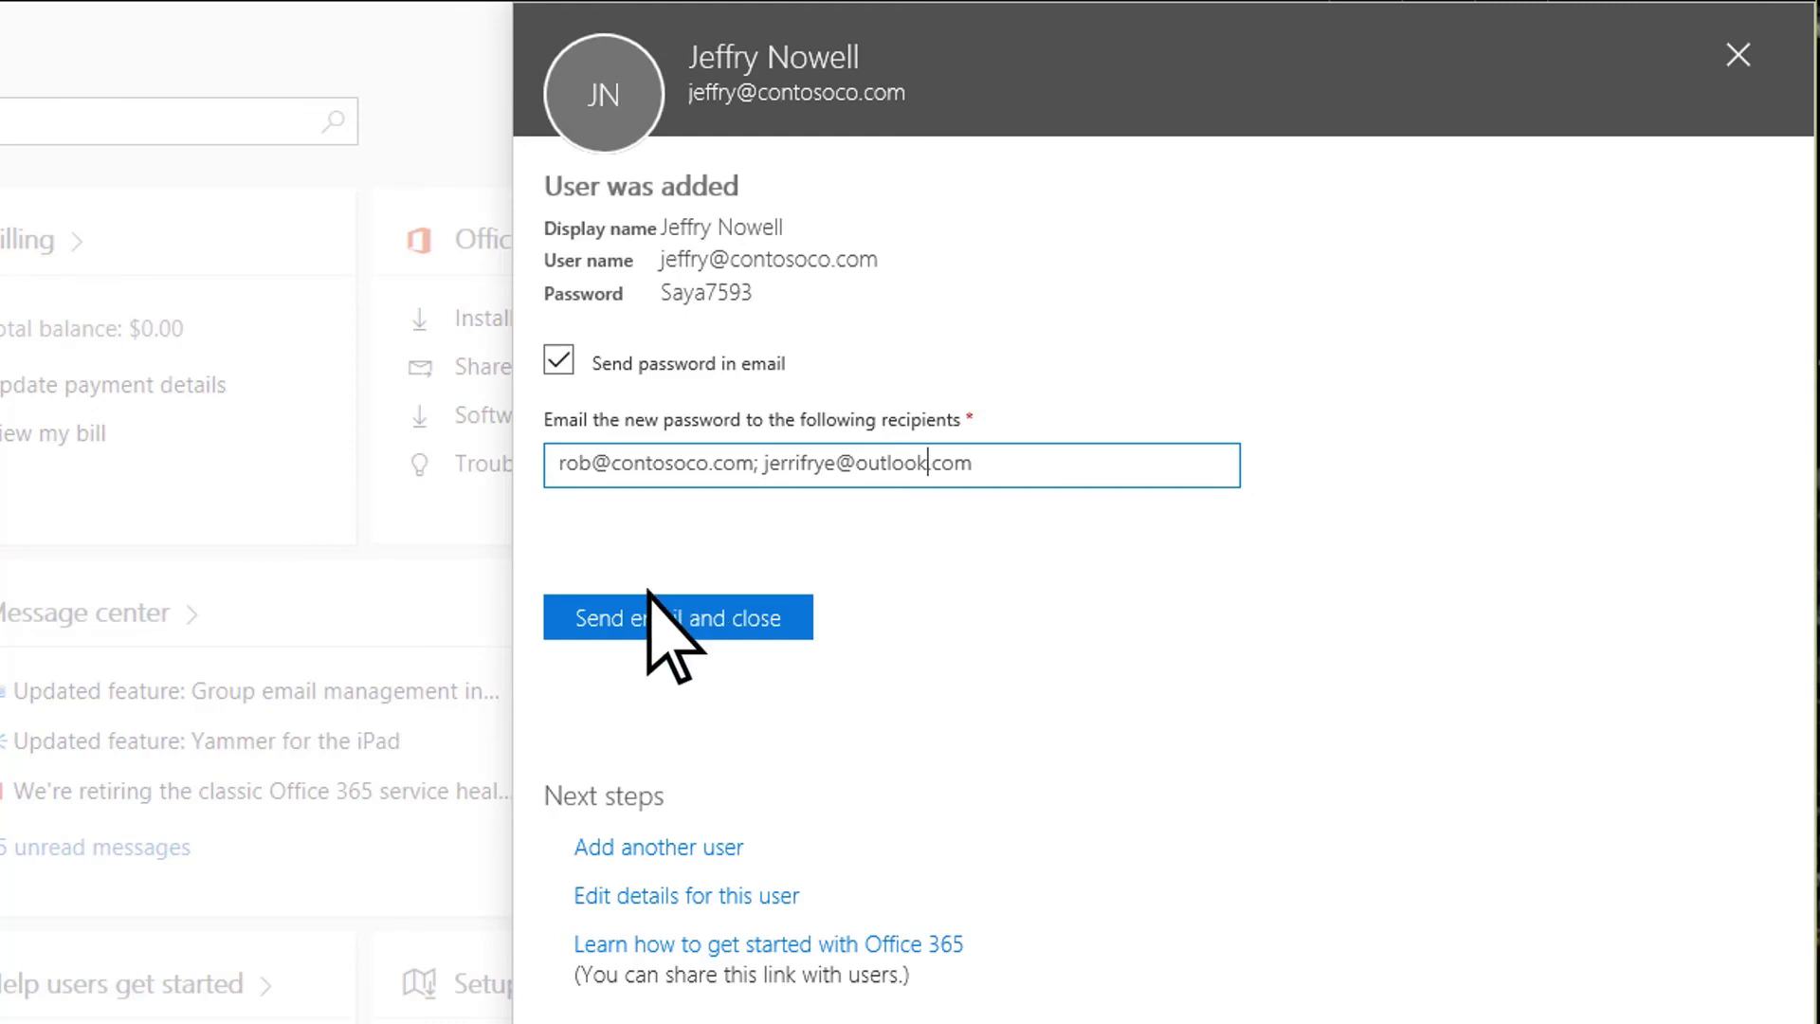
{"action": "left_click", "coordinate": [627, 627]}
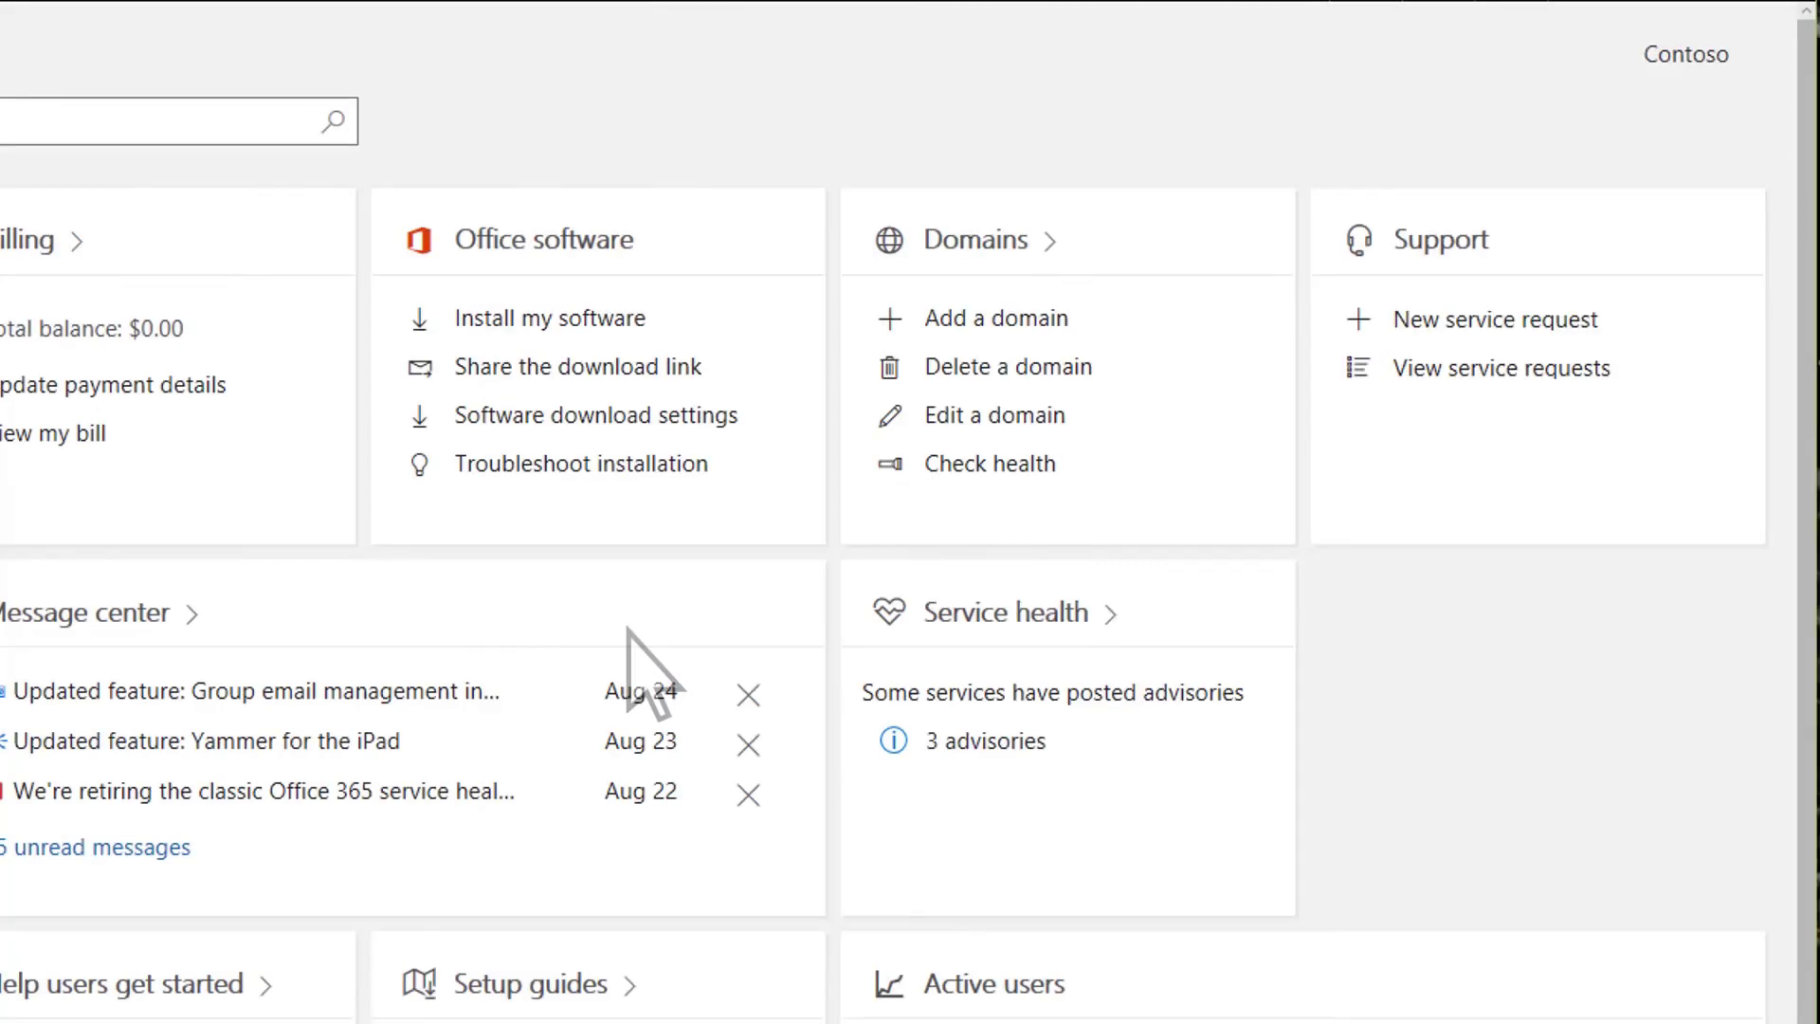